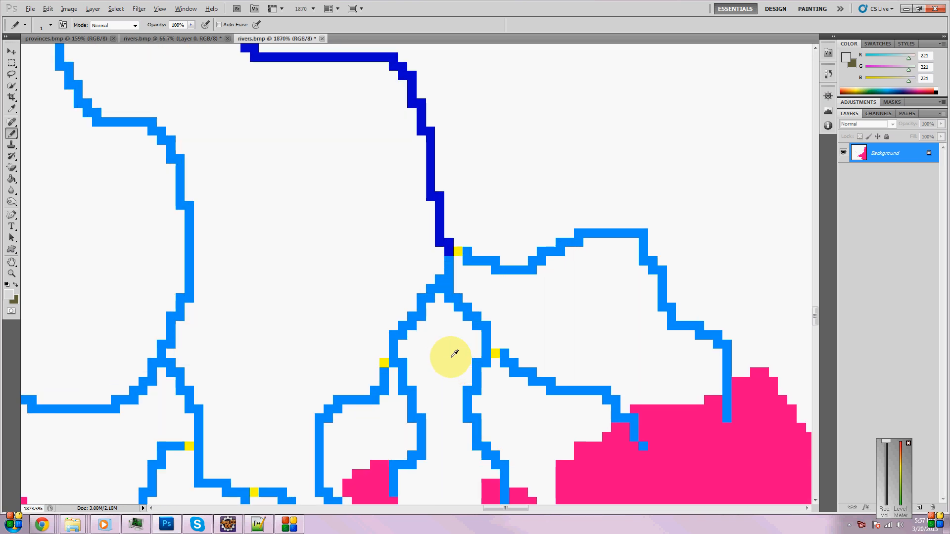
- Examine the river deltas' light-blue branches and the yellow pixels where side branches join the main channels
scroll(454, 354, "up", 2)
scroll(456, 341, "down", 3)
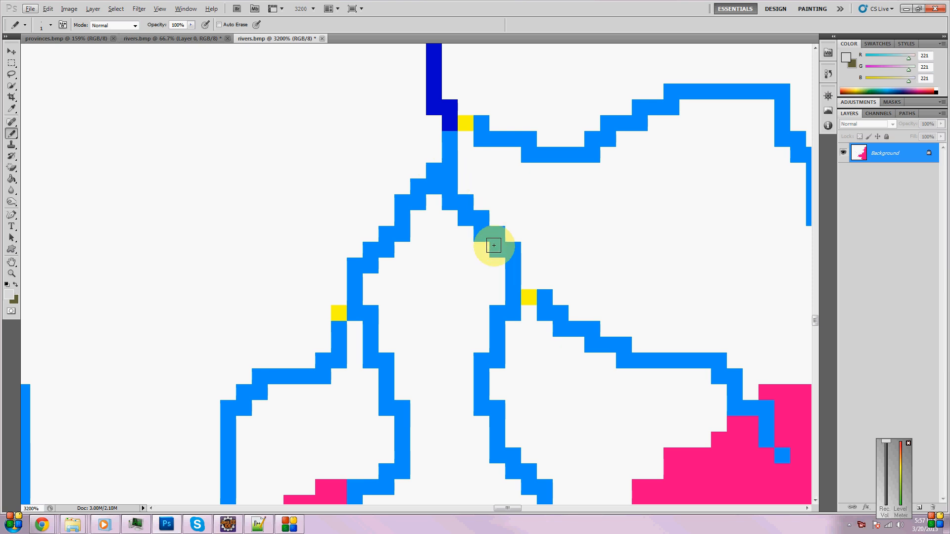
scroll(492, 247, "up", 3)
scroll(437, 160, "up", 1)
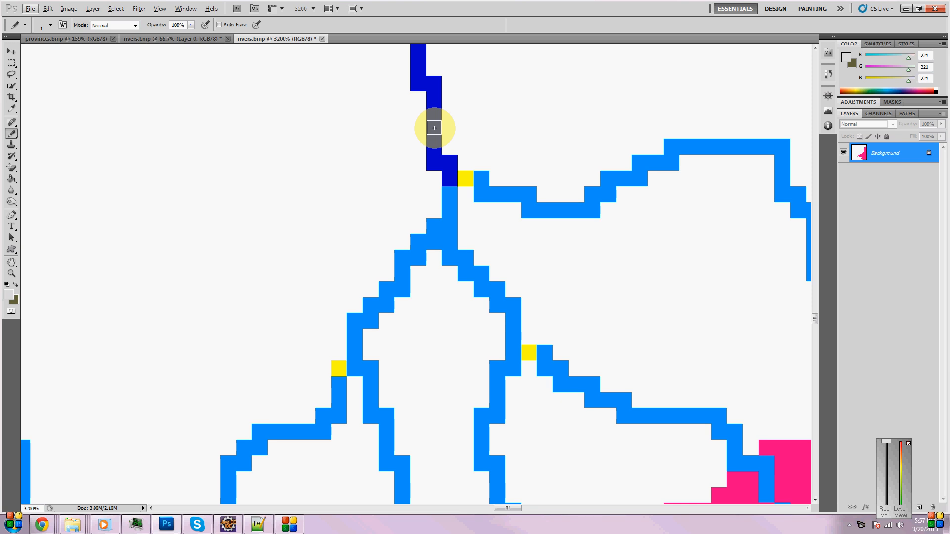
scroll(501, 256, "down", 10)
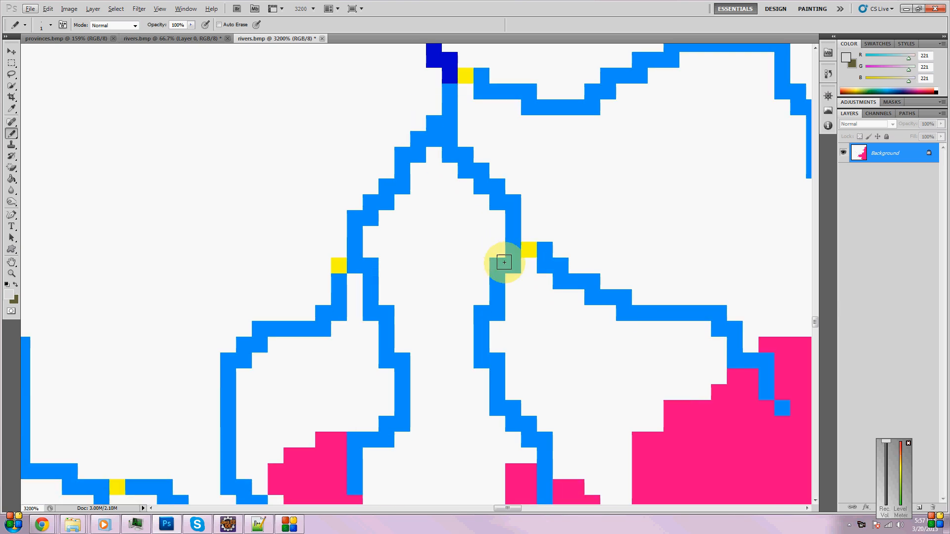
scroll(460, 307, "down", 3)
scroll(383, 208, "up", 3)
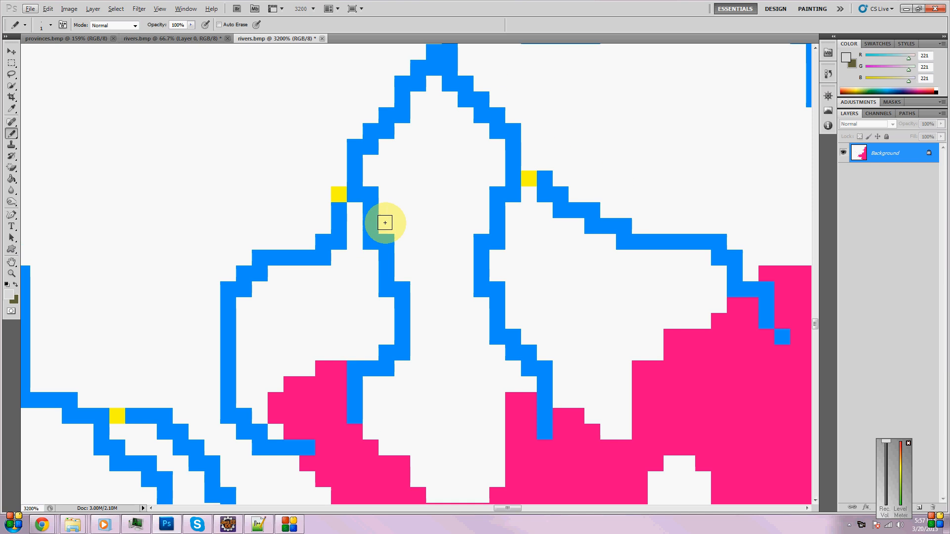
scroll(421, 265, "up", 6)
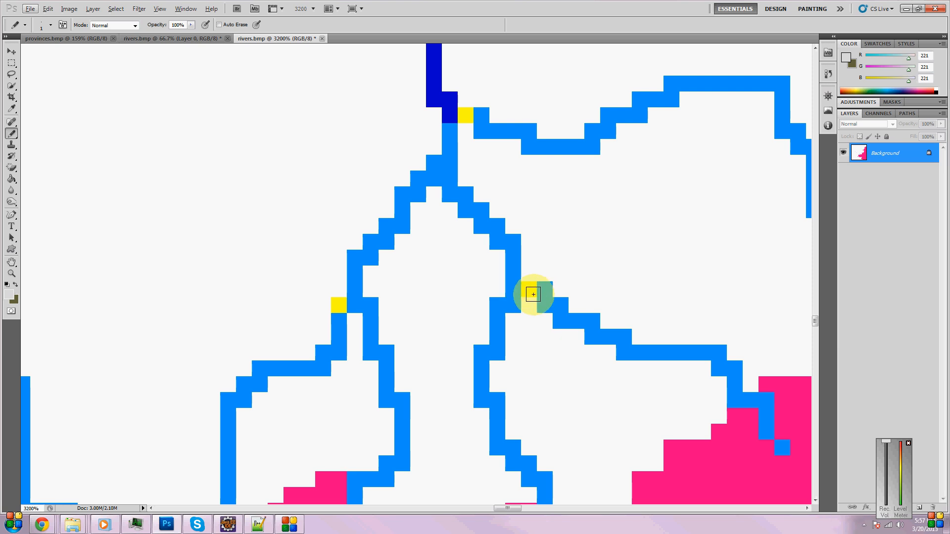
scroll(516, 289, "down", 1)
scroll(519, 297, "down", 3)
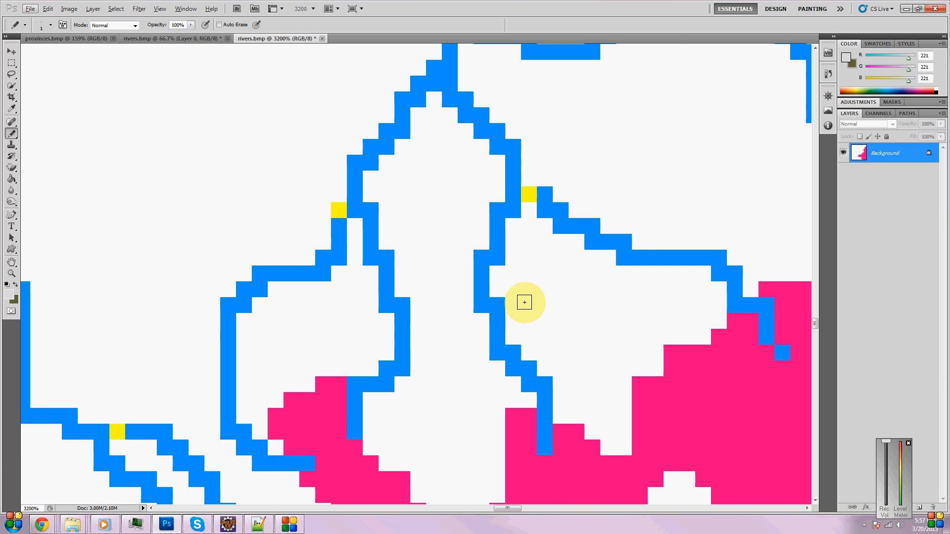
left_click_drag(503, 506, 479, 507)
scroll(502, 415, "down", 8)
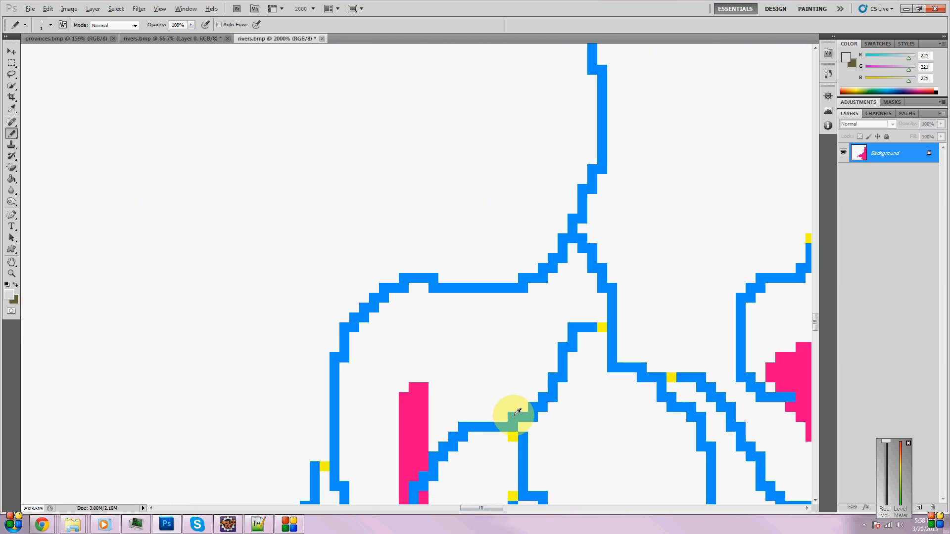
scroll(443, 428, "down", 5)
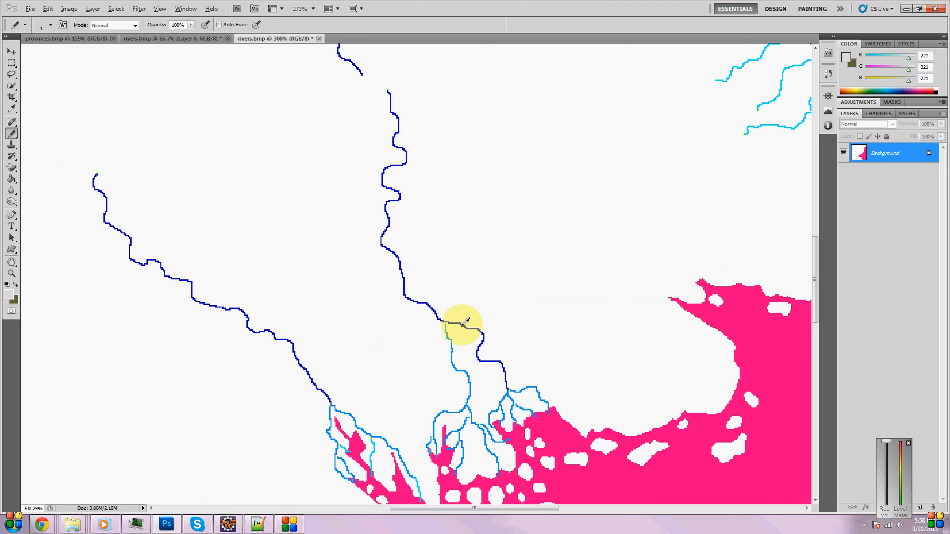
- Examine the yellow junction pixel where the light-blue branch meets the dark-blue river, and the green pixel at that river's source
scroll(453, 331, "up", 3)
scroll(436, 336, "up", 4)
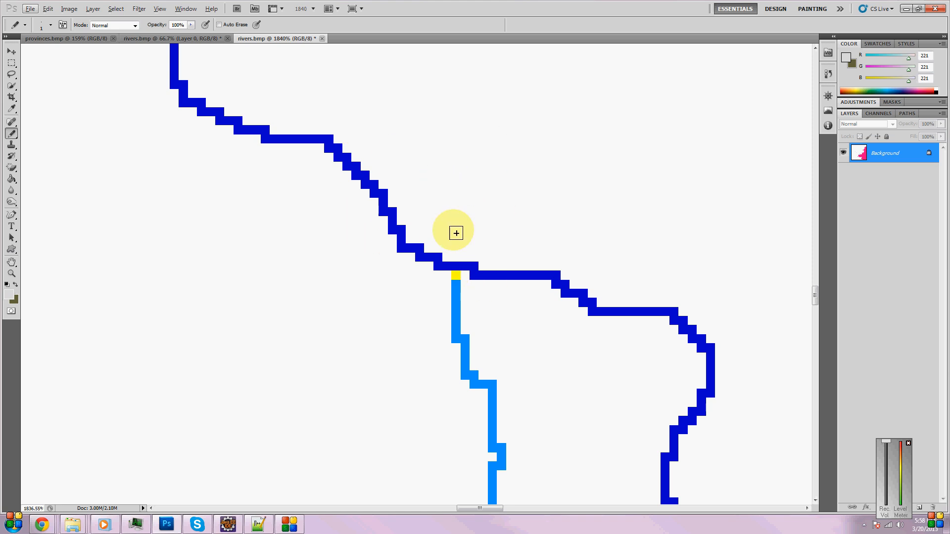
scroll(460, 242, "up", 2)
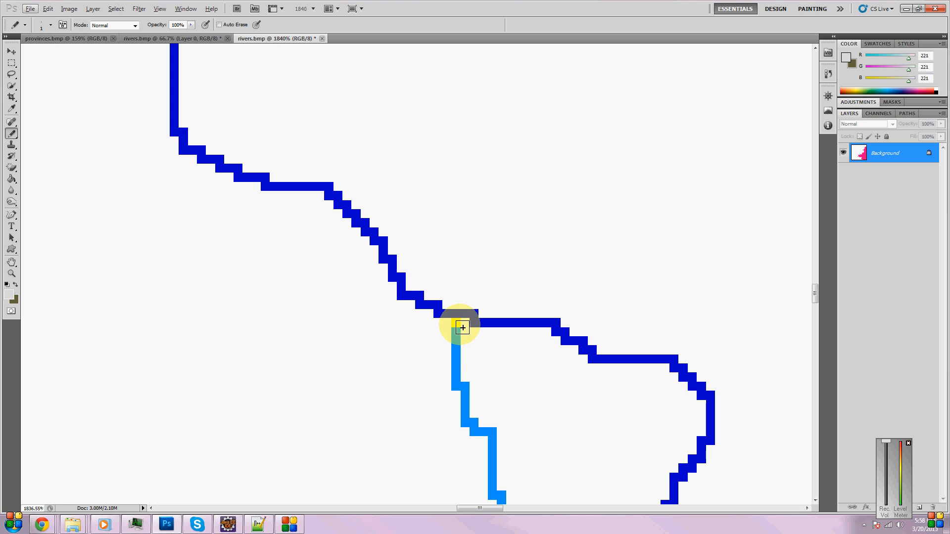
scroll(462, 328, "down", 8)
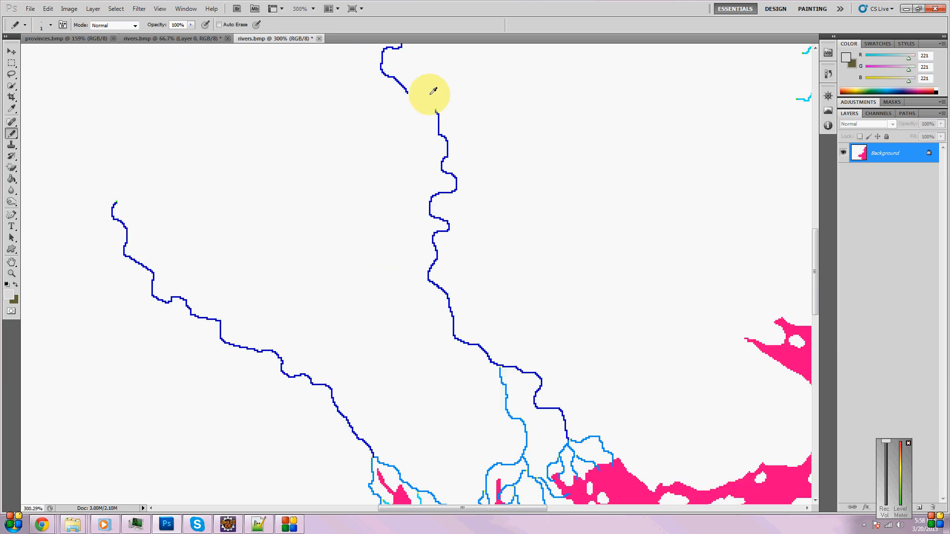
scroll(433, 91, "up", 8)
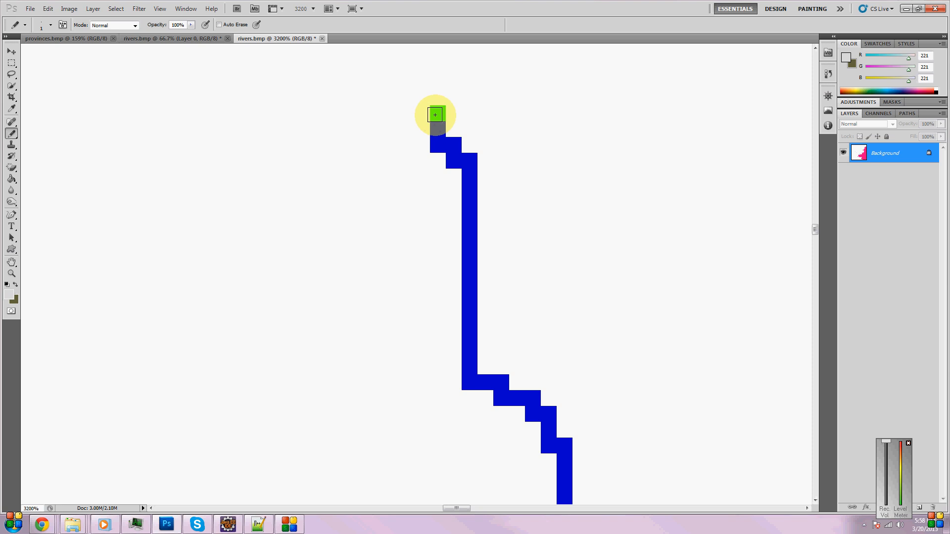
scroll(436, 114, "down", 8)
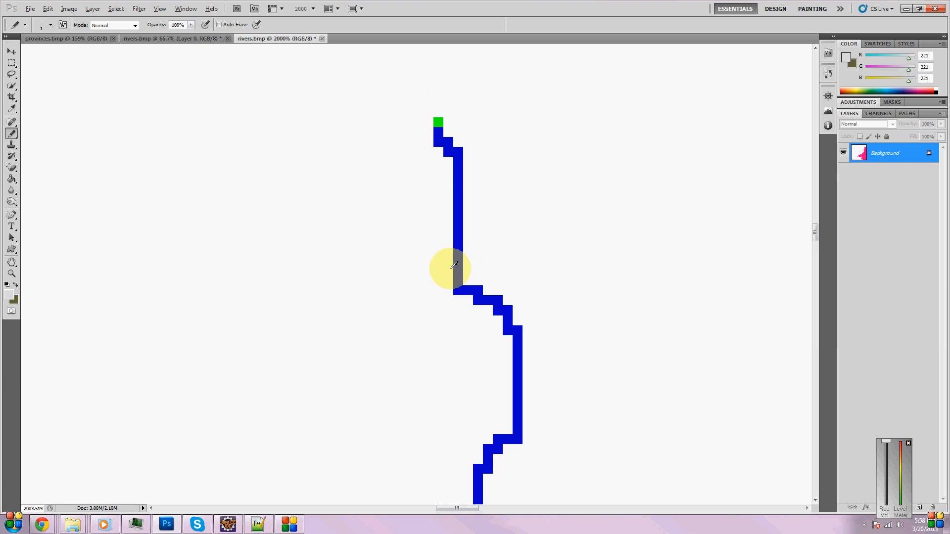
scroll(458, 280, "down", 5)
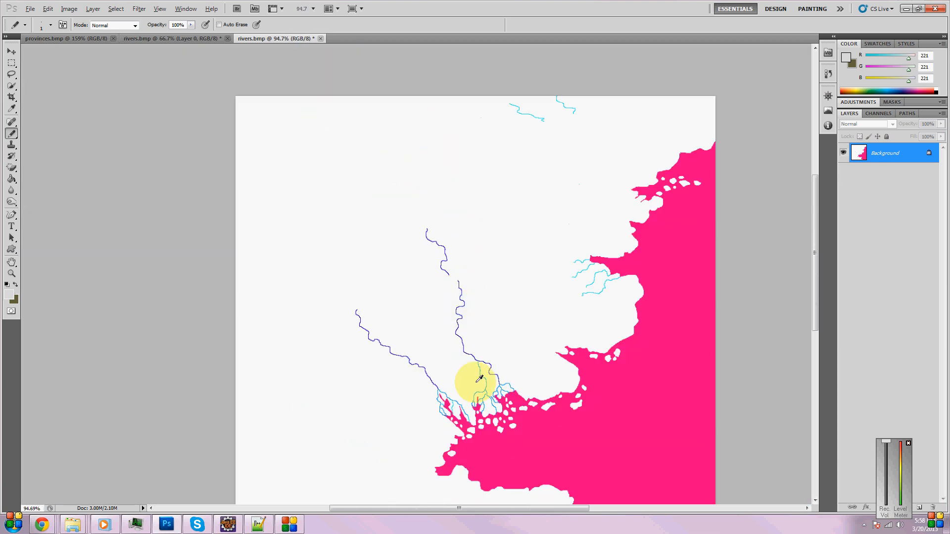
- Try a thin grey pencil line linking the western delta with the middle delta, and undo it
scroll(480, 405, "up", 6)
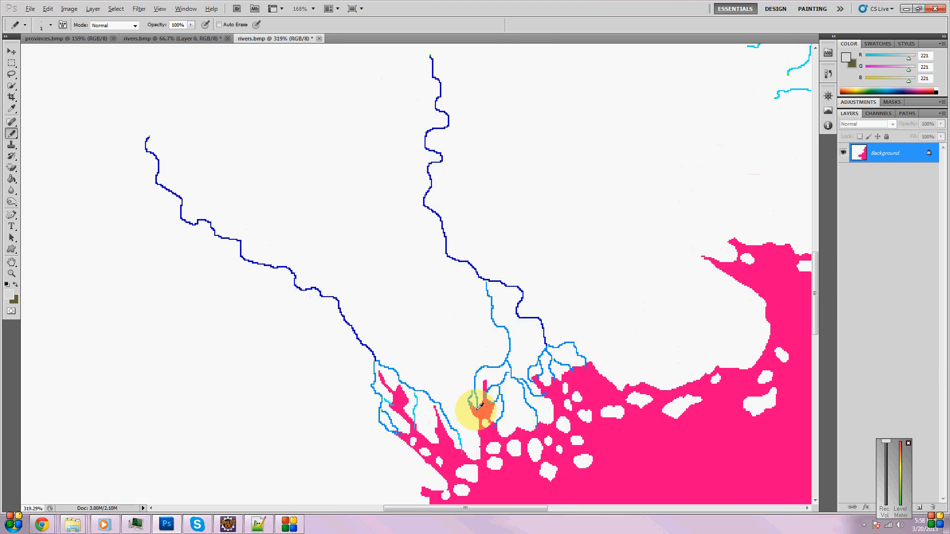
scroll(475, 402, "up", 1)
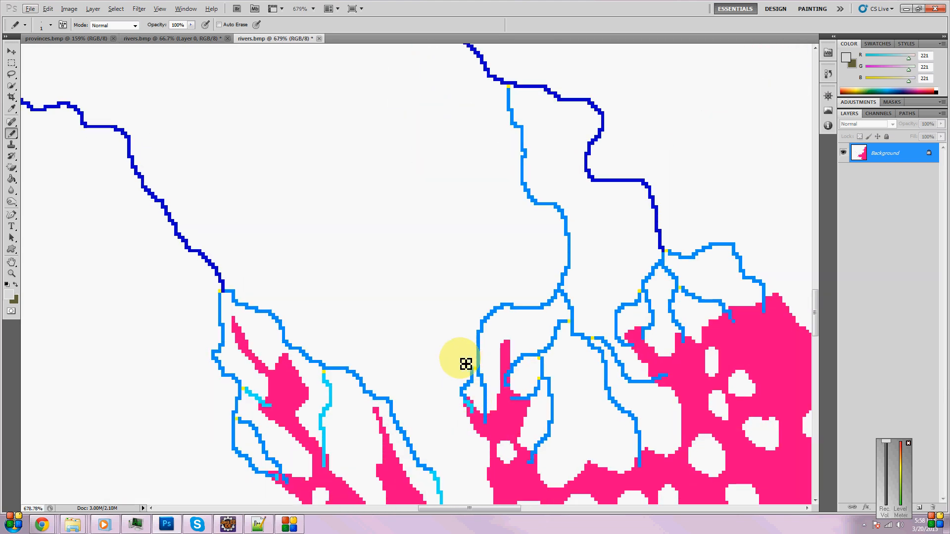
mouse_move(481, 351)
left_mouse_down()
mouse_move(452, 371)
mouse_move(394, 386)
mouse_move(394, 403)
left_mouse_up()
left_click(553, 433)
scroll(474, 367, "down", 12)
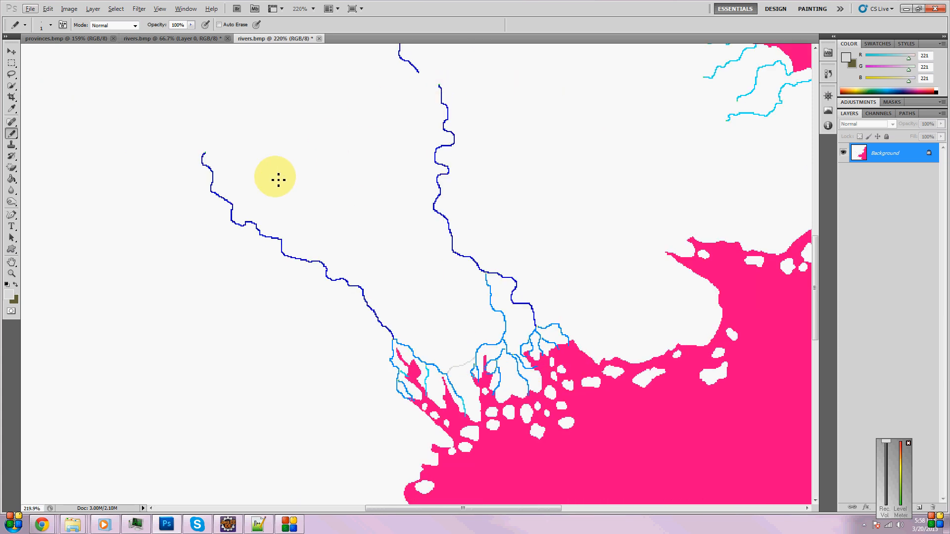
left_click(503, 392)
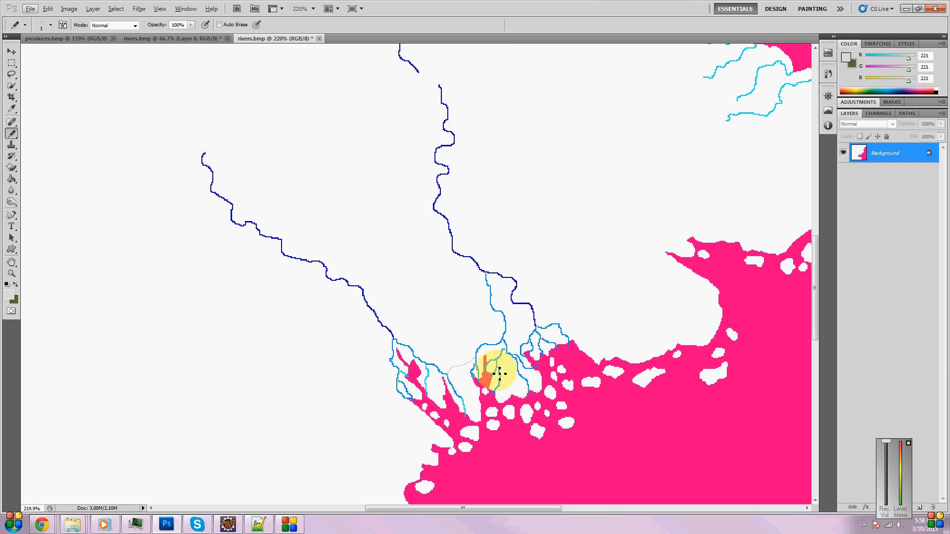
key("ctrl+z")
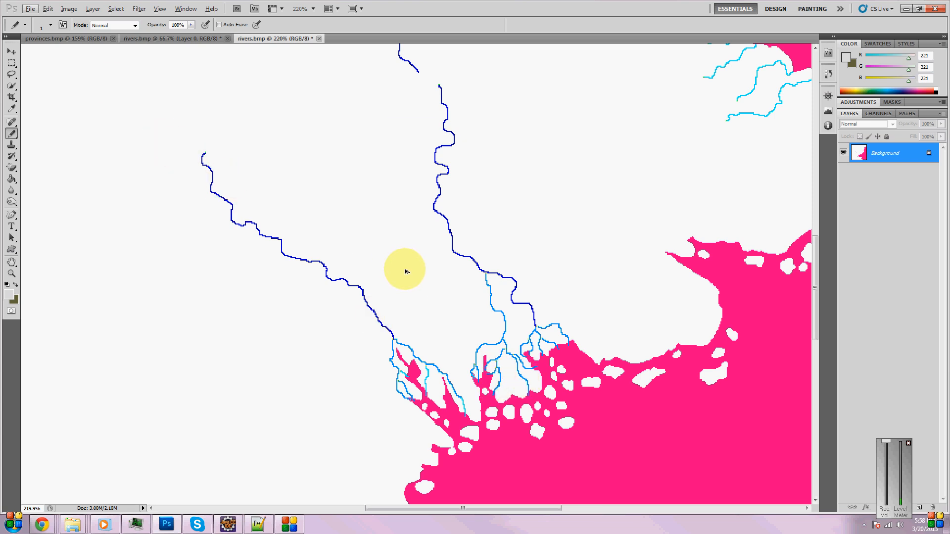
- Examine the middle delta's branches, their yellow junctions and their ends in the pink sea, plus the overall river layout
left_click(567, 362)
scroll(566, 362, "down", 4)
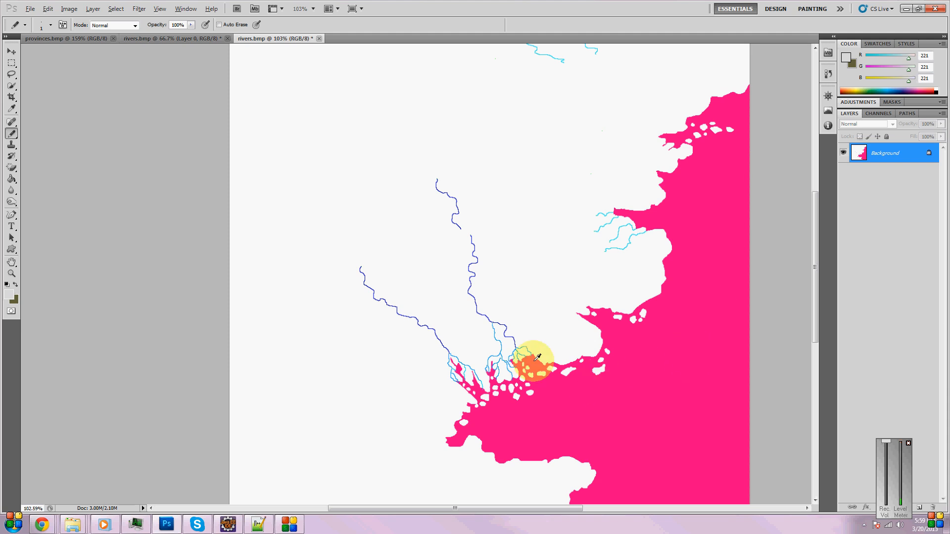
scroll(505, 369, "up", 5)
scroll(508, 376, "up", 5)
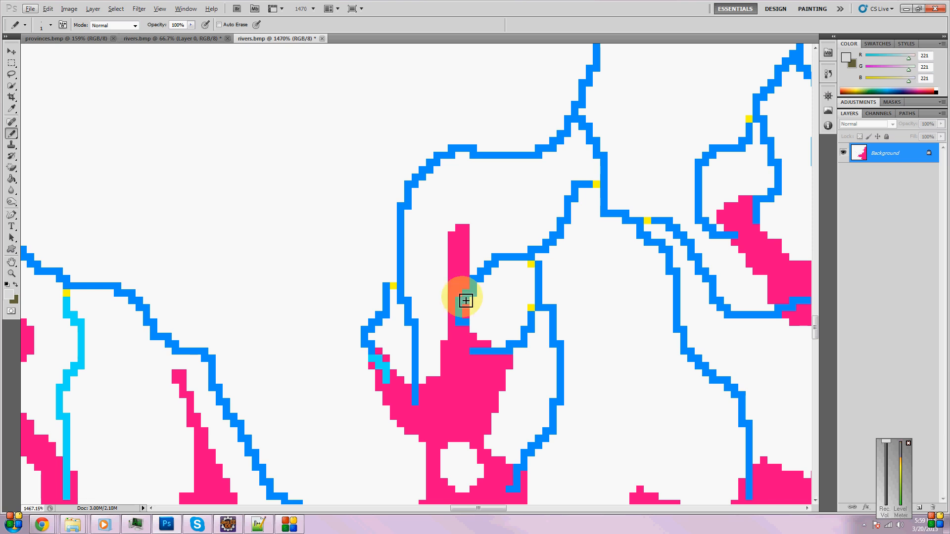
scroll(522, 320, "down", 1)
scroll(526, 340, "down", 5)
scroll(284, 393, "down", 6)
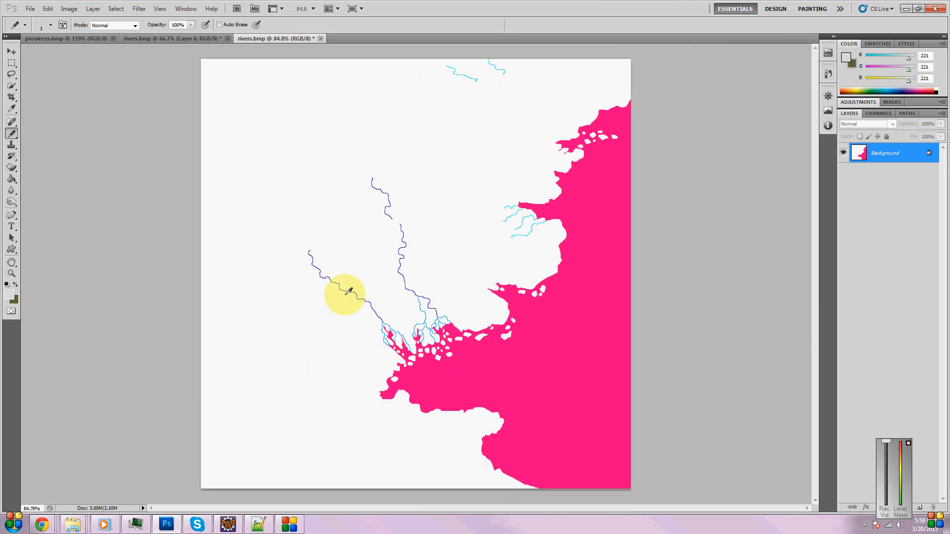
- Sample the white land colour (RGB 255, 255, 255) and fill a new layer with it using the Paint Bucket
left_click(335, 372, "alt")
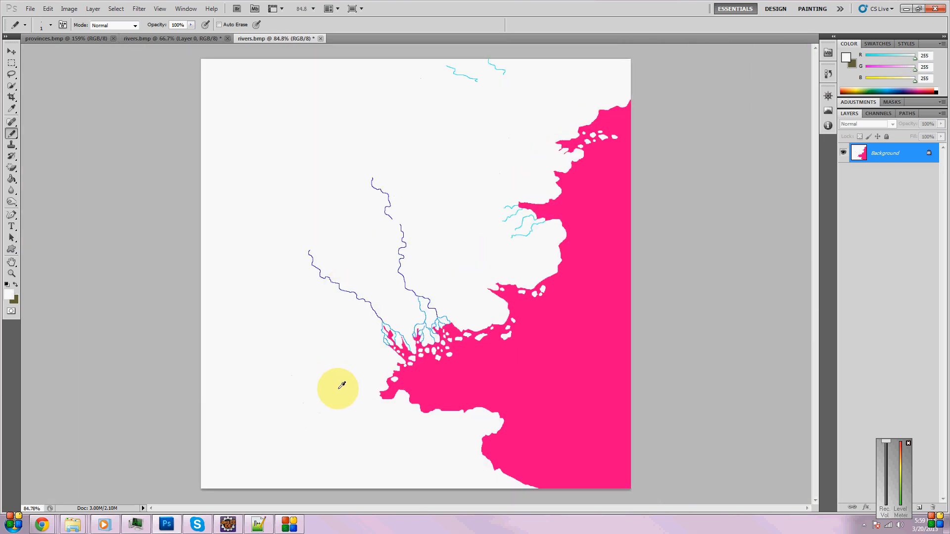
left_click(453, 347)
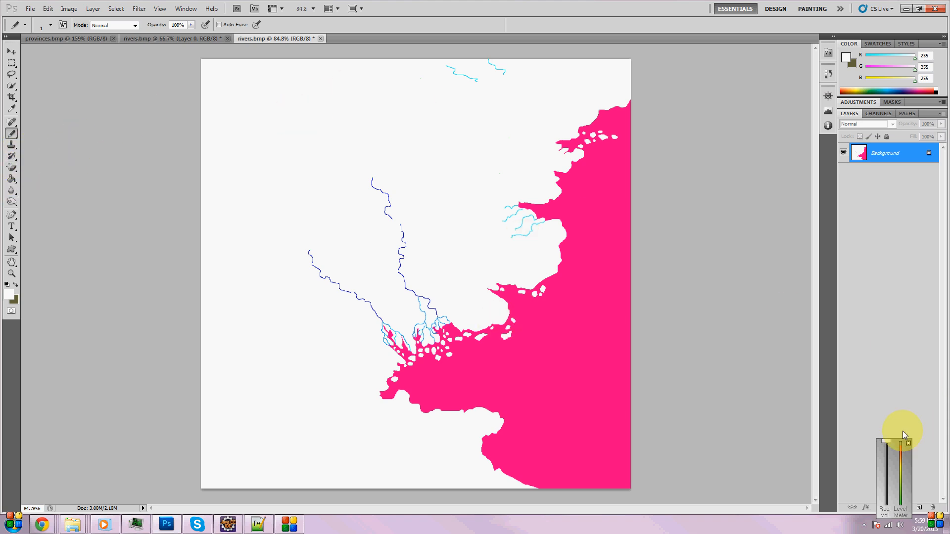
left_click(919, 509)
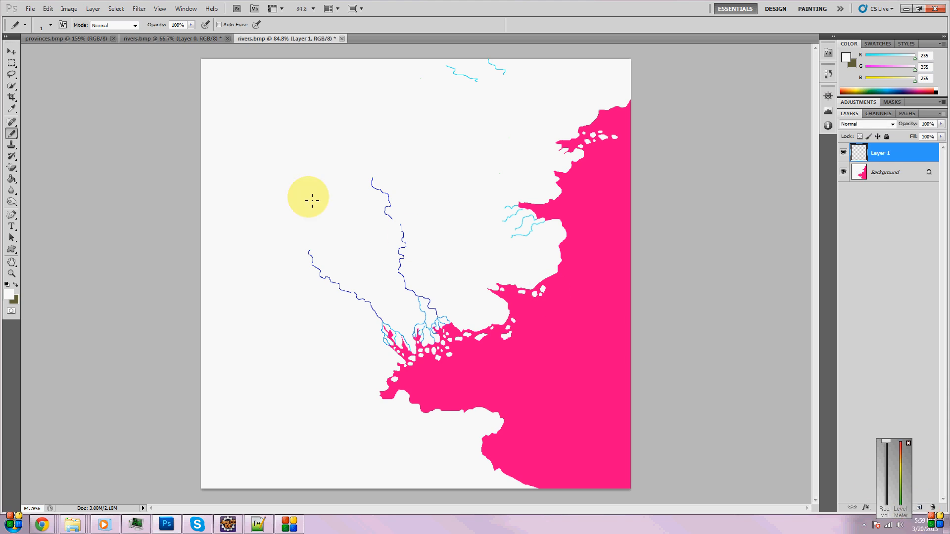
left_click(12, 178)
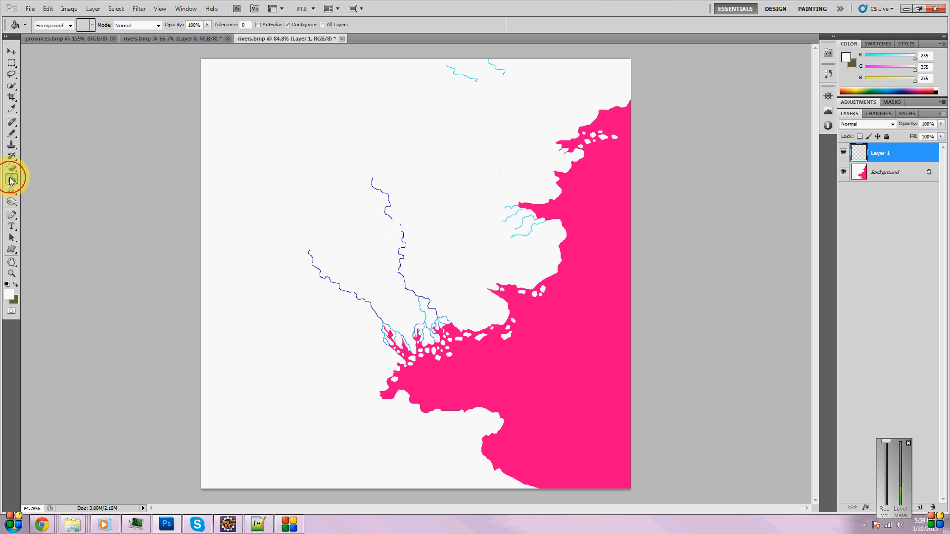
left_click(431, 275)
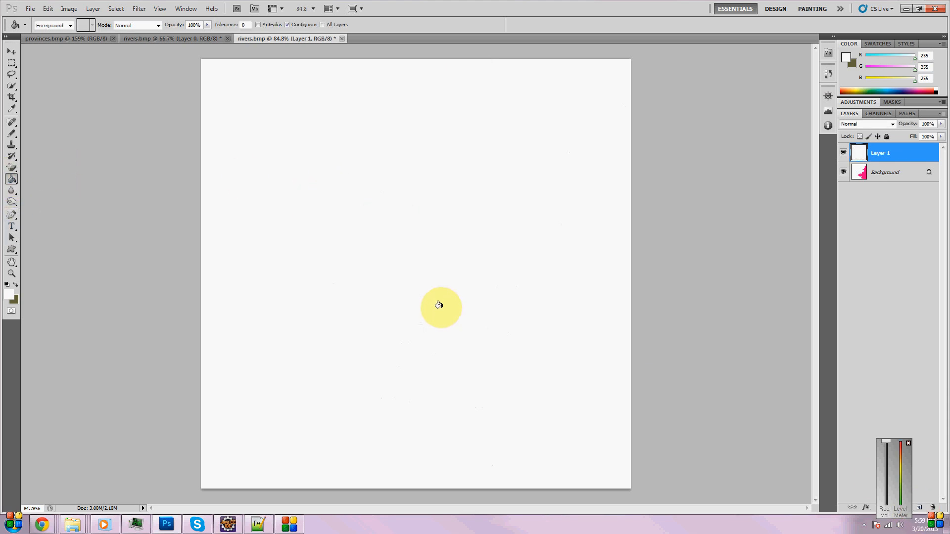
- Delete the Background layer containing the old river map
left_click(905, 173)
right_click(906, 175)
left_click(874, 212)
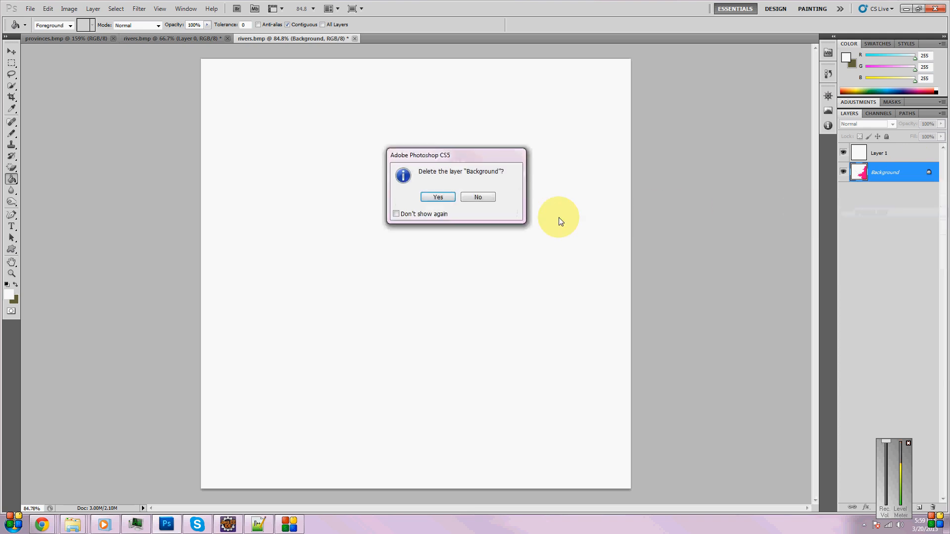
left_click(437, 197)
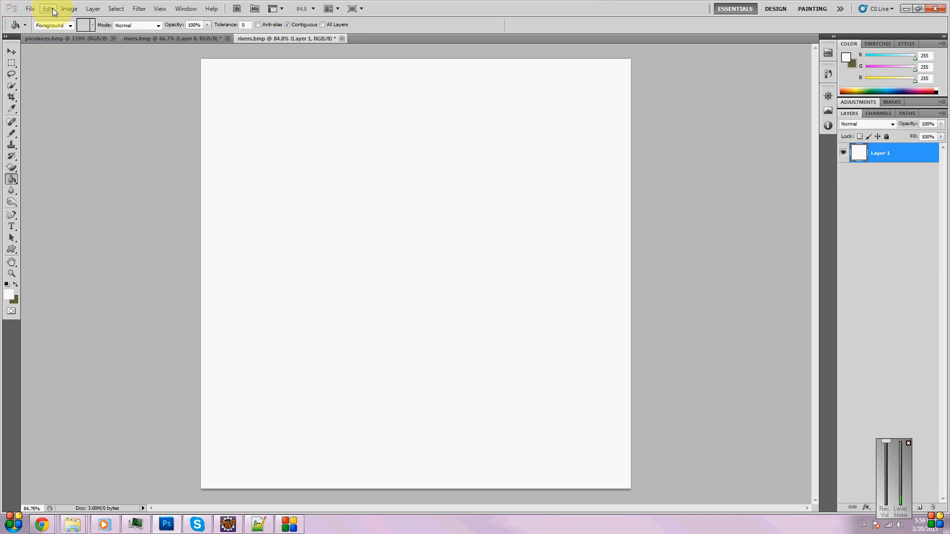
- Start converting the blank white image to Indexed Color mode with a Custom palette
left_click(69, 9)
mouse_move(70, 20)
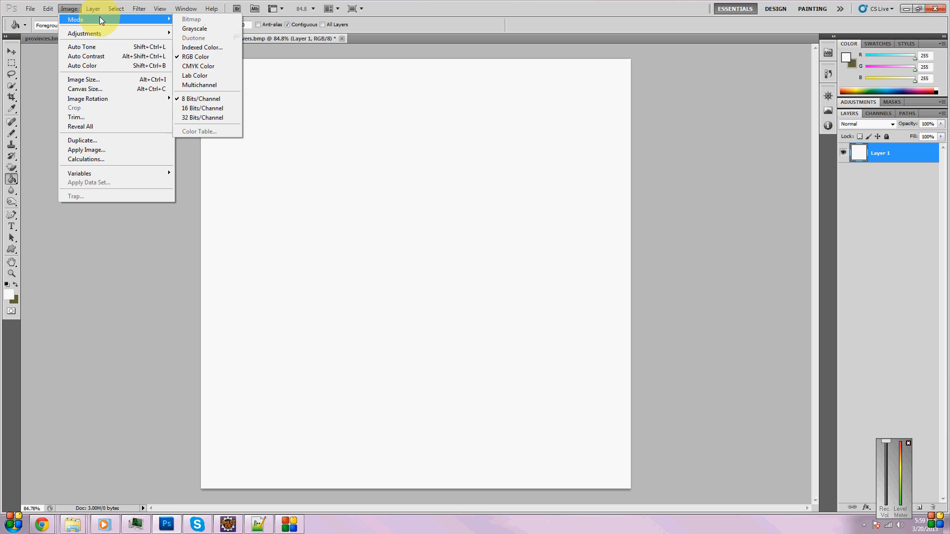
left_click(204, 48)
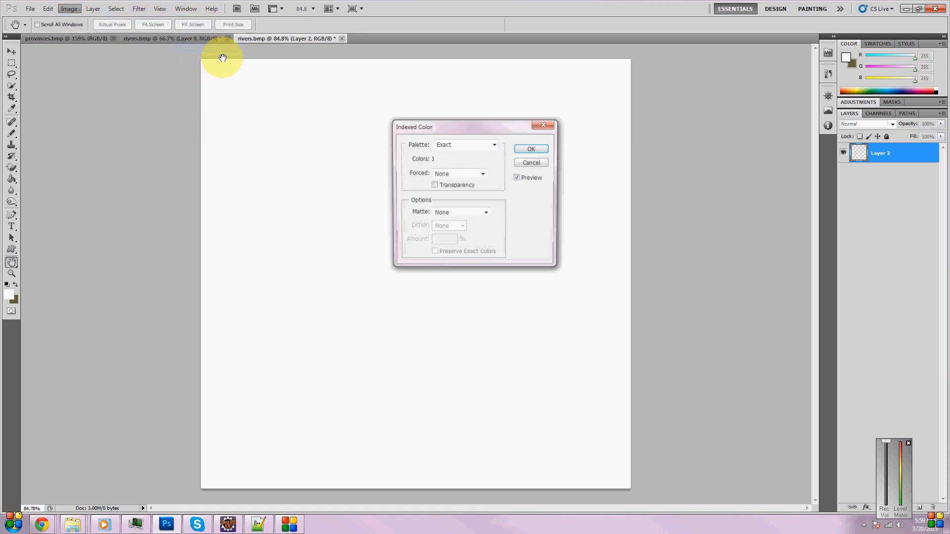
left_click(70, 8)
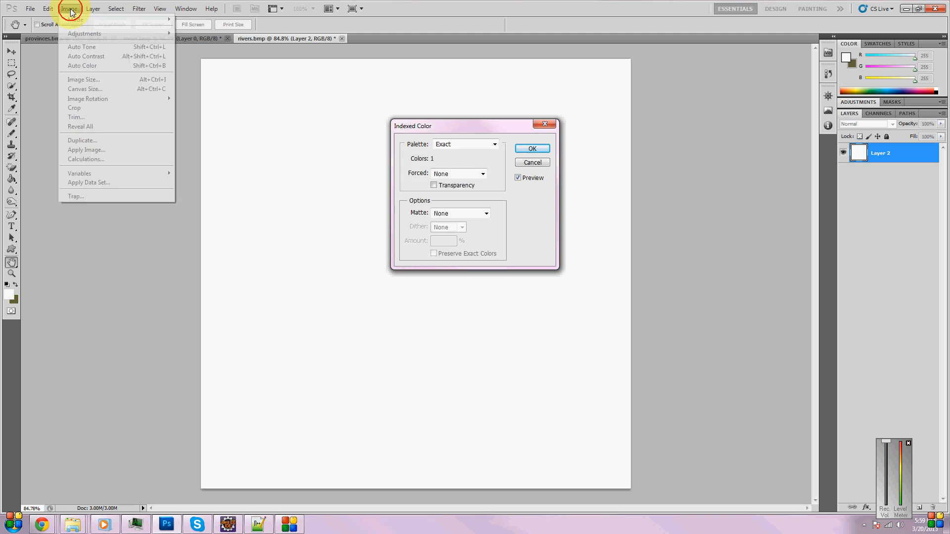
left_click(514, 204)
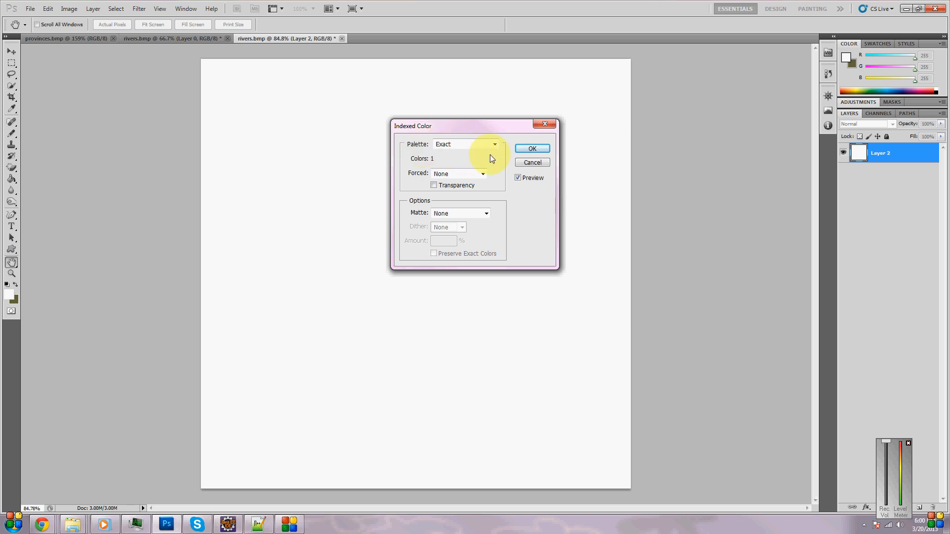
left_click_drag(461, 130, 600, 219)
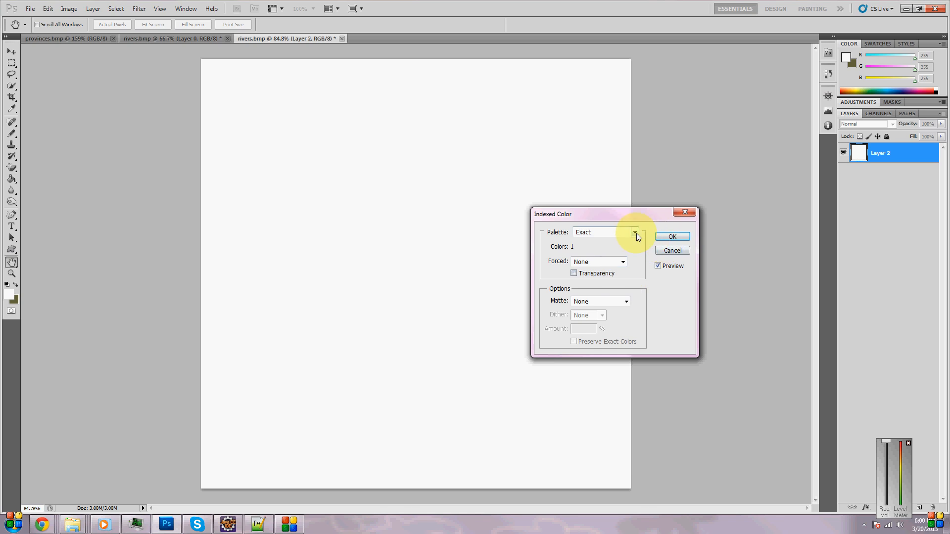
left_click(635, 234)
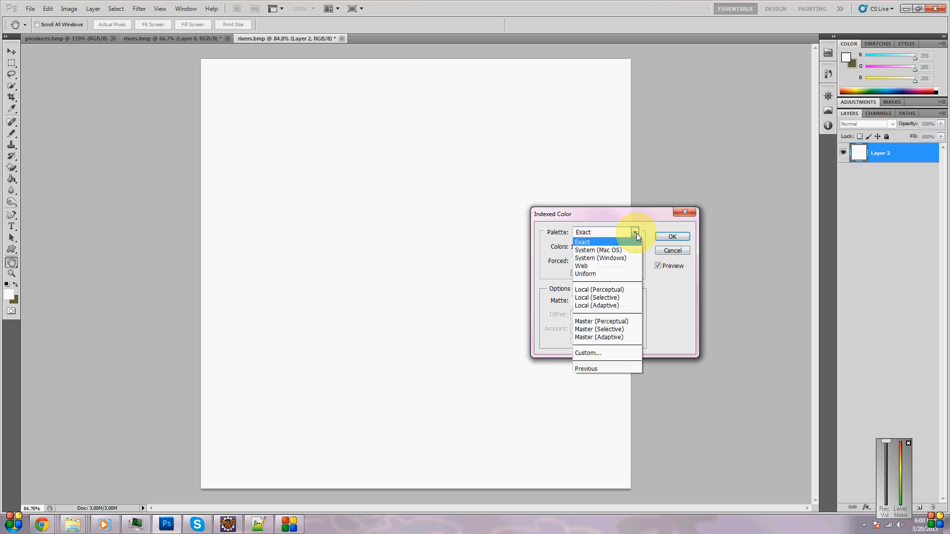
left_click(623, 352)
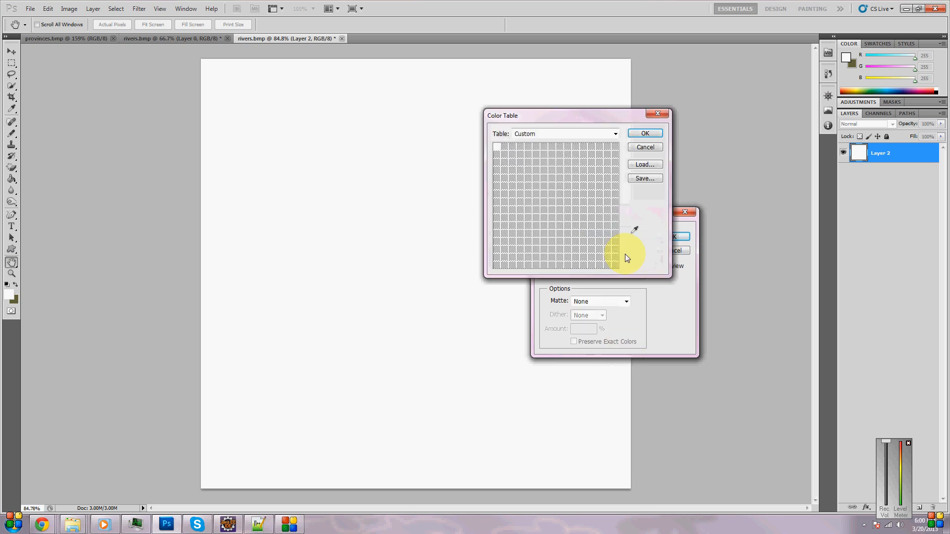
- Load the rivers_color_table file as the custom colour table and apply the Indexed Color conversion
left_click(645, 164)
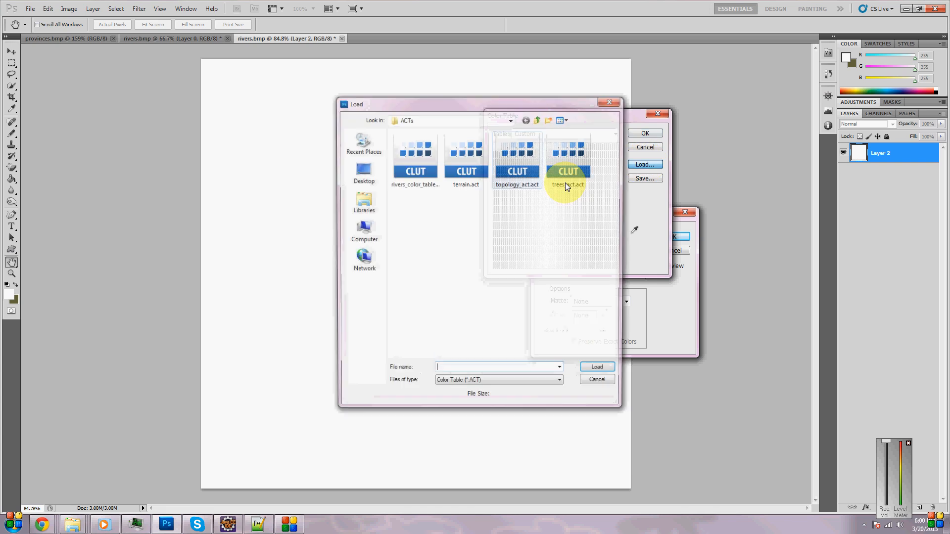
double_click(402, 159)
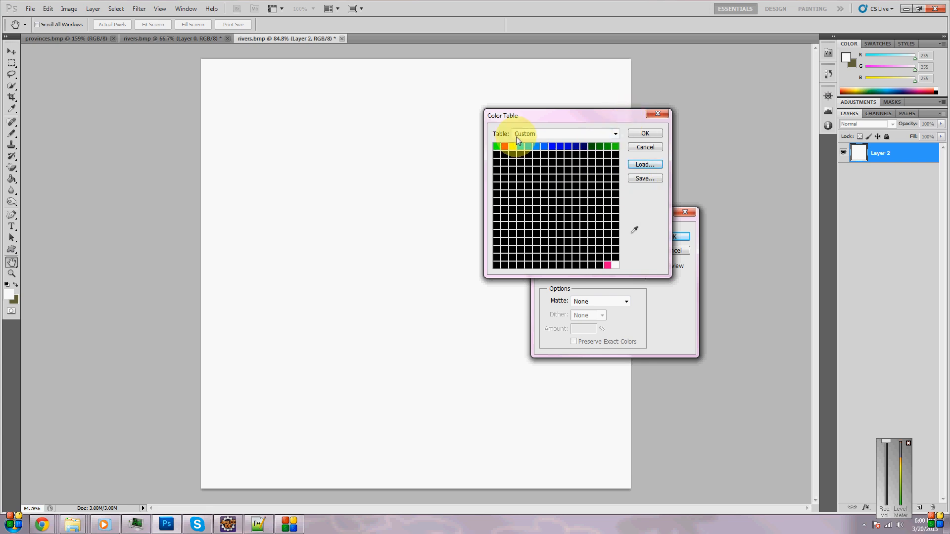
left_click(645, 134)
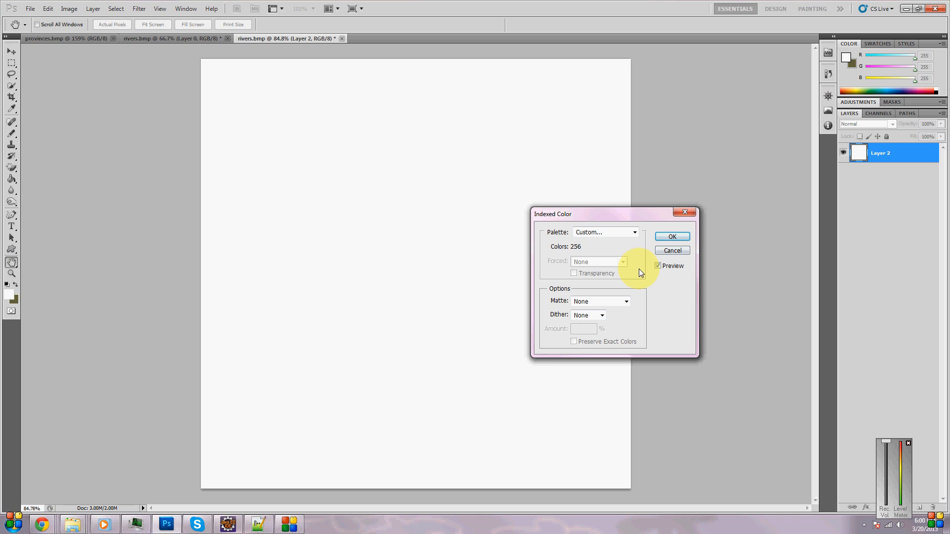
left_click(672, 238)
key("g")
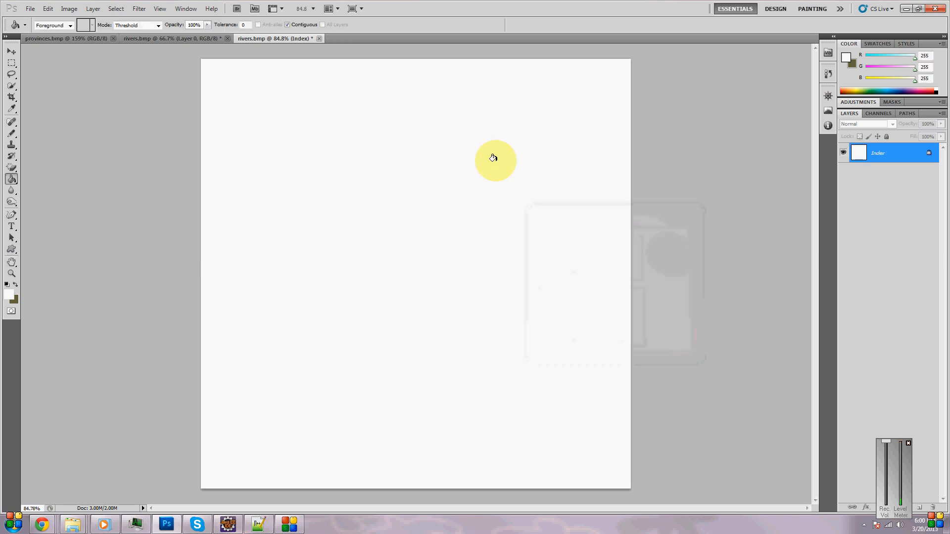
- Save the blank indexed image over rivers.bmp in the map folder as an 8-bit Windows BMP, and close it
left_click(38, 15)
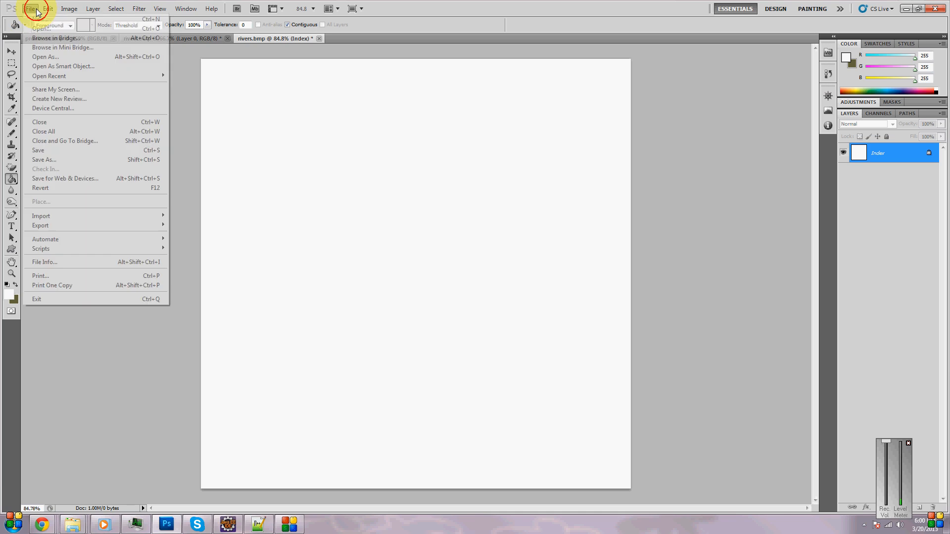
left_click(42, 160)
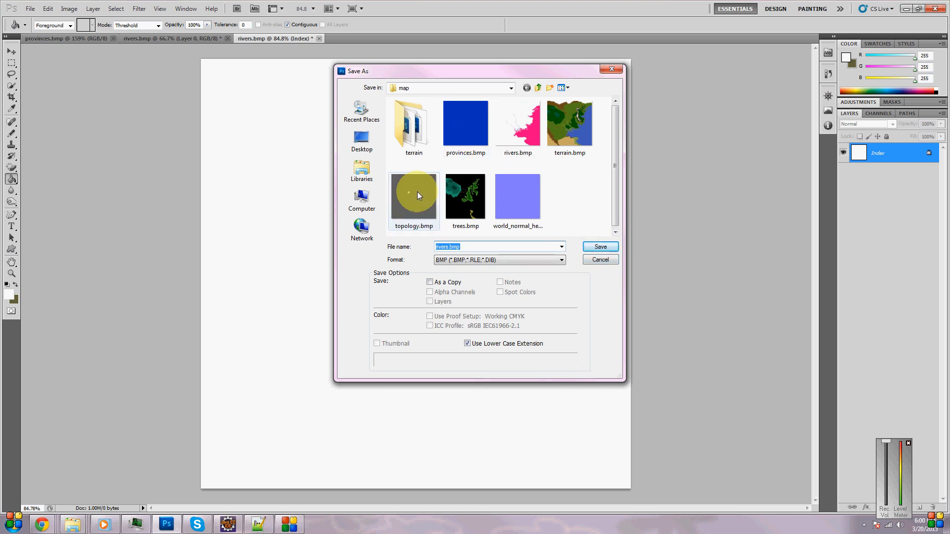
left_click(608, 248)
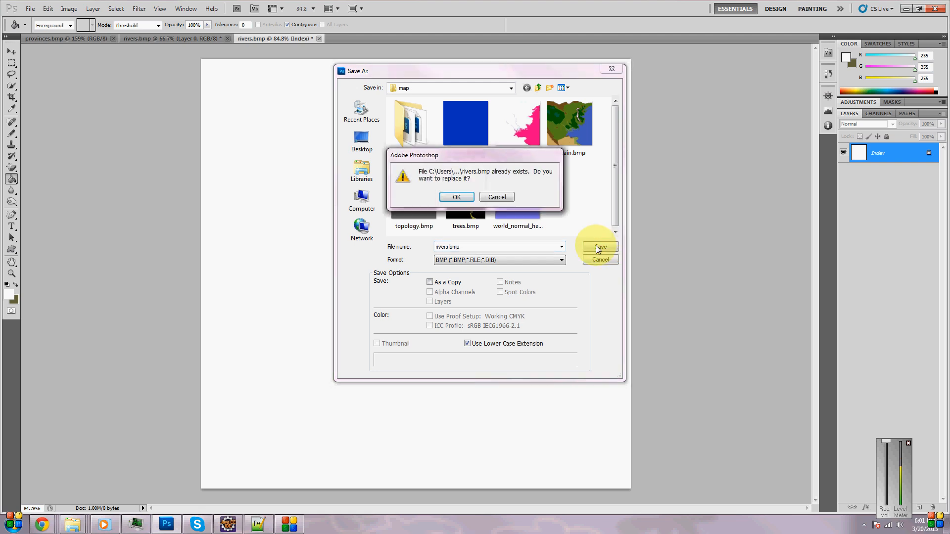
left_click(456, 197)
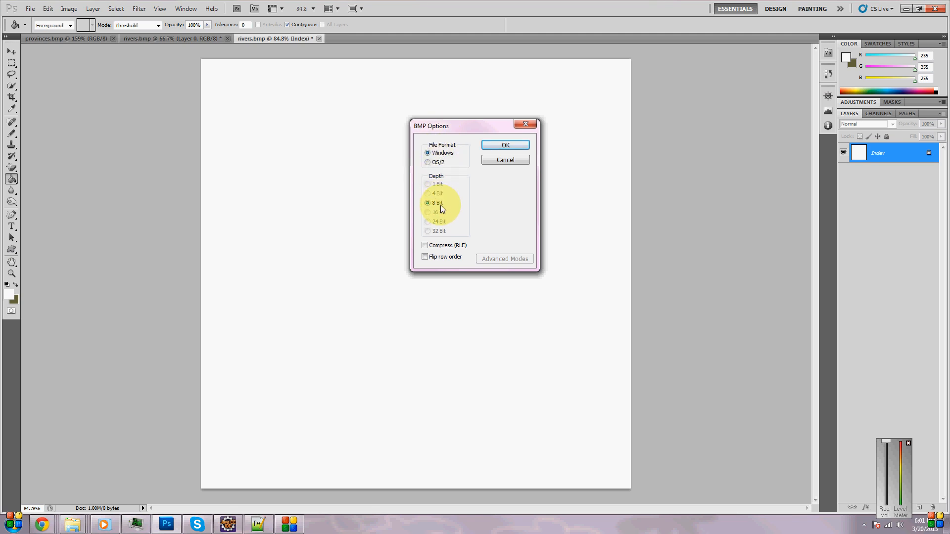
left_click(503, 147)
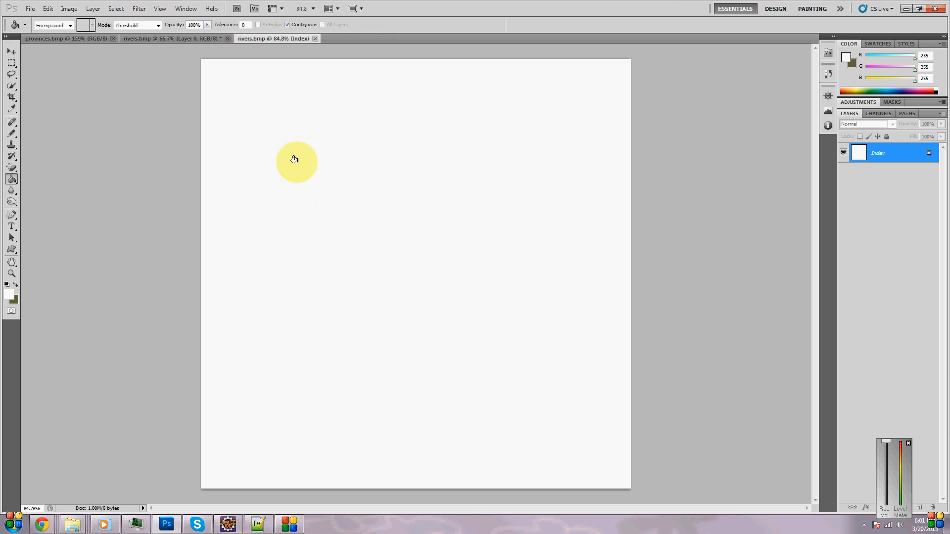
left_click(315, 39)
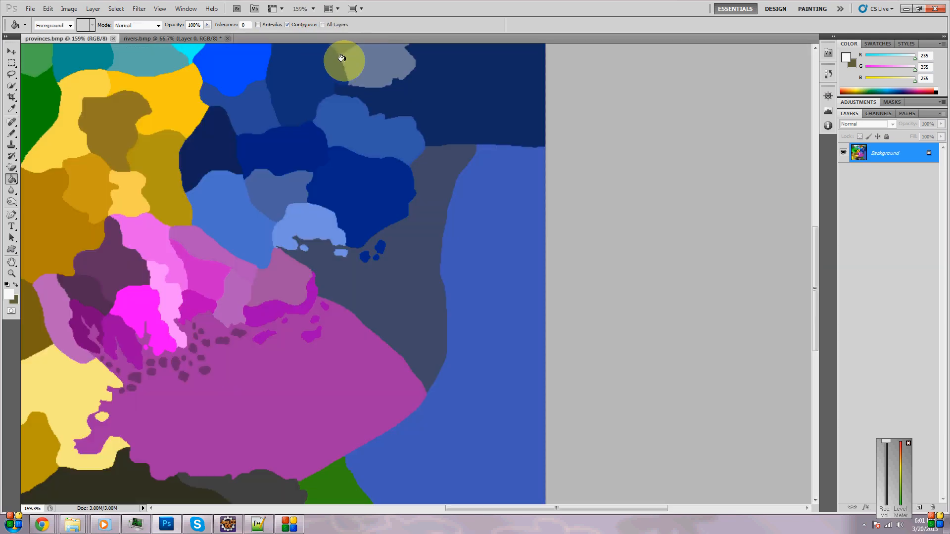
- Switch to the map folder in Windows Explorer and open trees.bmp in Photoshop
mouse_move(74, 523)
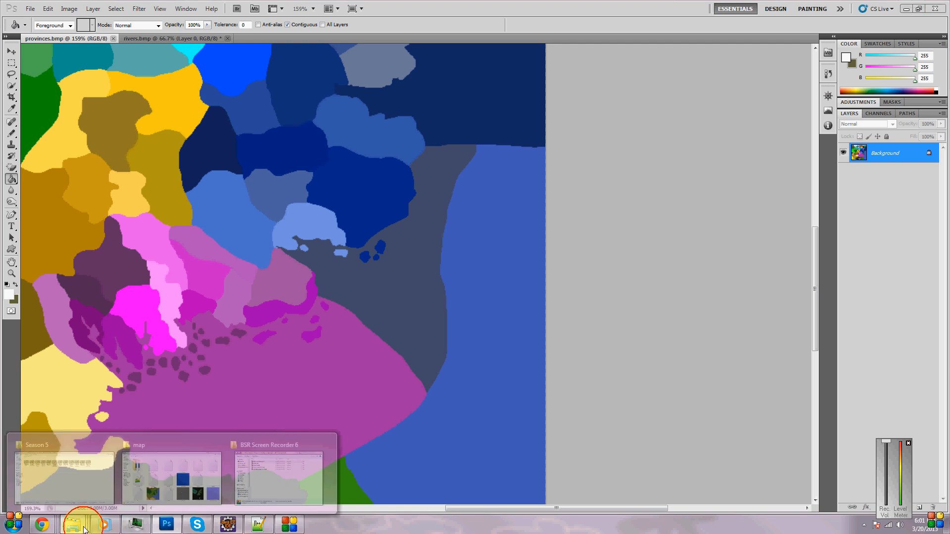
left_click(171, 462)
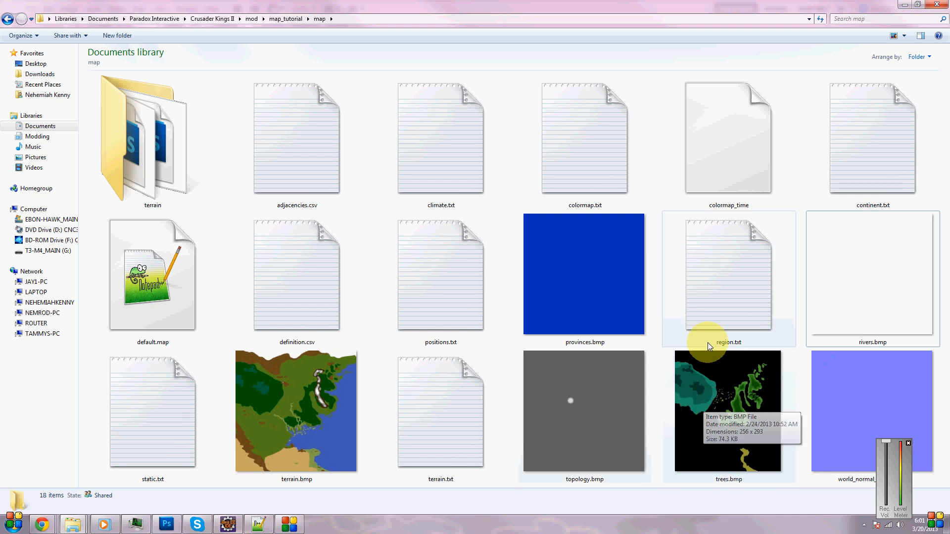
left_click(735, 402)
double_click(735, 402)
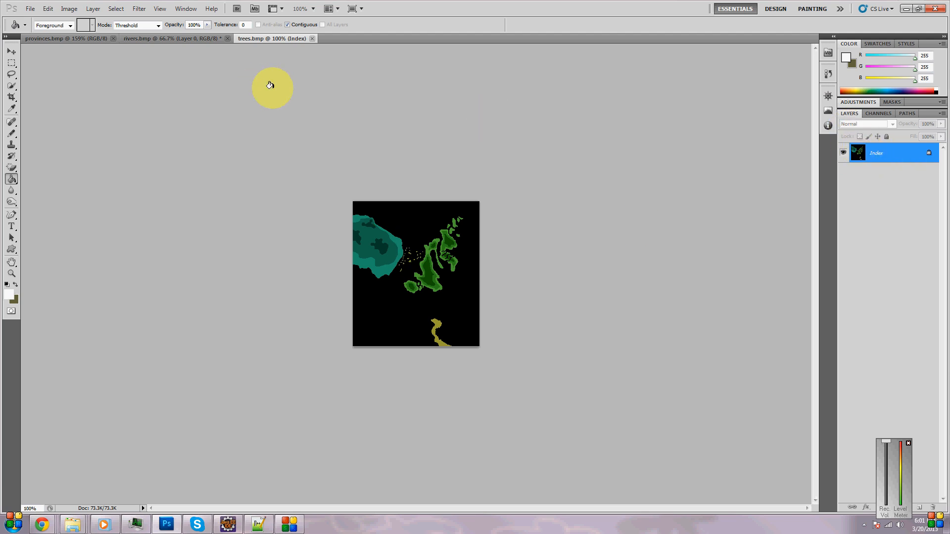
- Check the pixel dimensions of trees.bmp in Image Size and leave without changing them
left_click(71, 9)
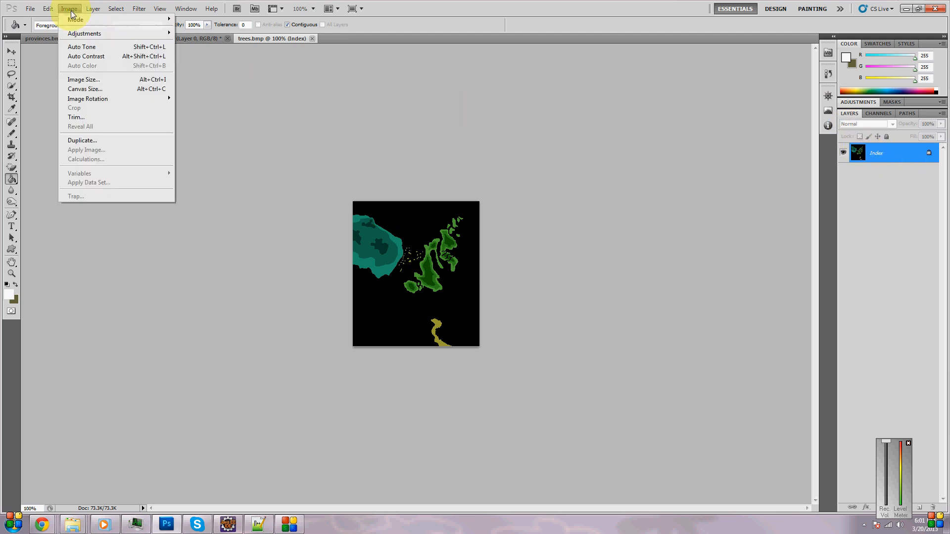
left_click(85, 81)
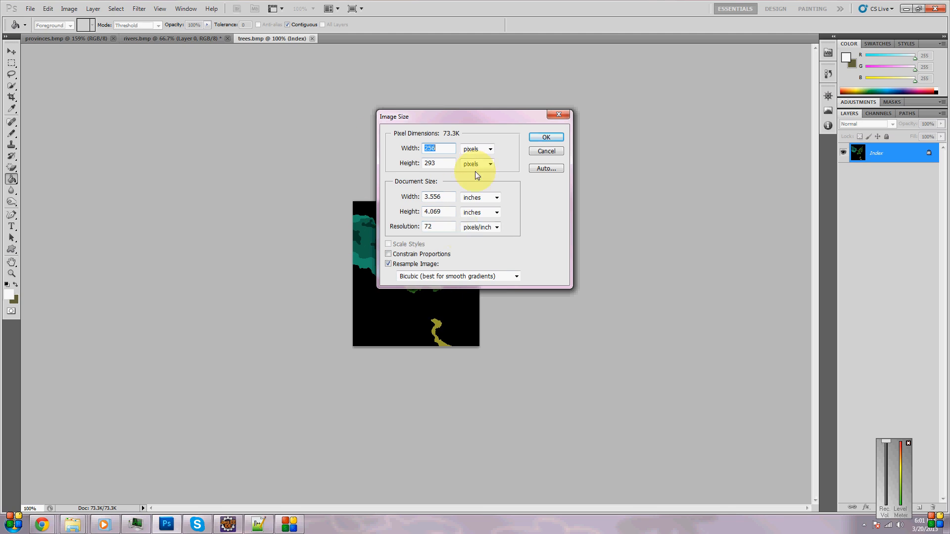
left_click(560, 115)
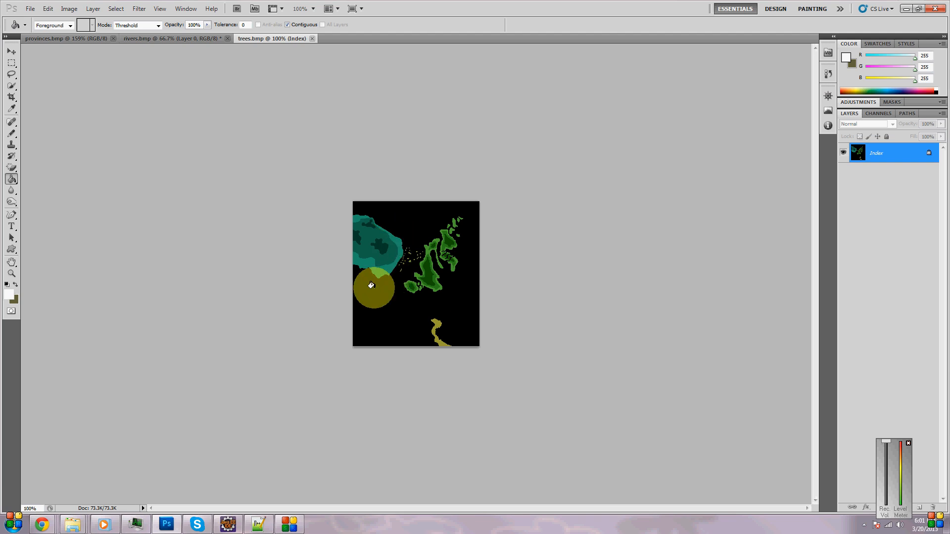
- Examine the teal, green and yellow tree areas of trees.bmp up close, including the scattered patches and the southern strip
scroll(406, 320, "up", 1, "alt")
scroll(406, 321, "up", 4, "alt")
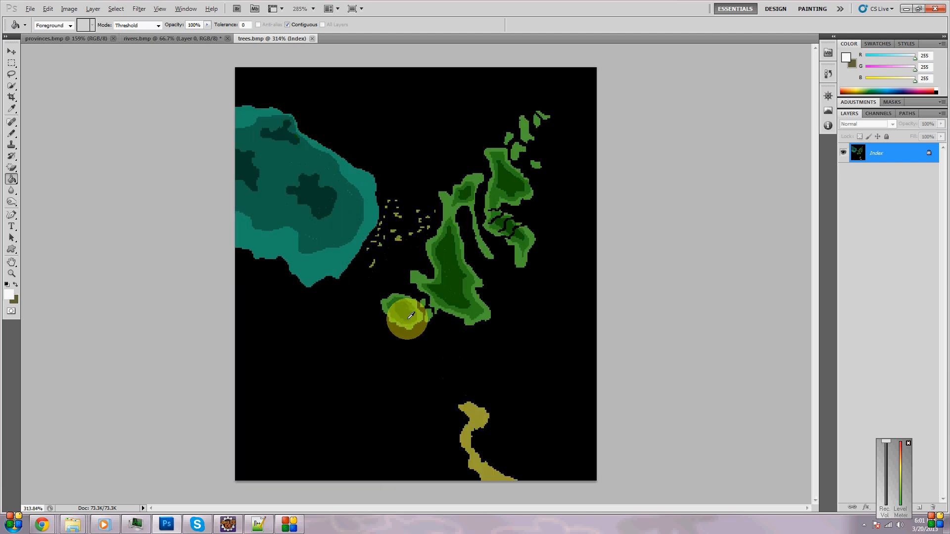
scroll(436, 335, "up", 4, "alt")
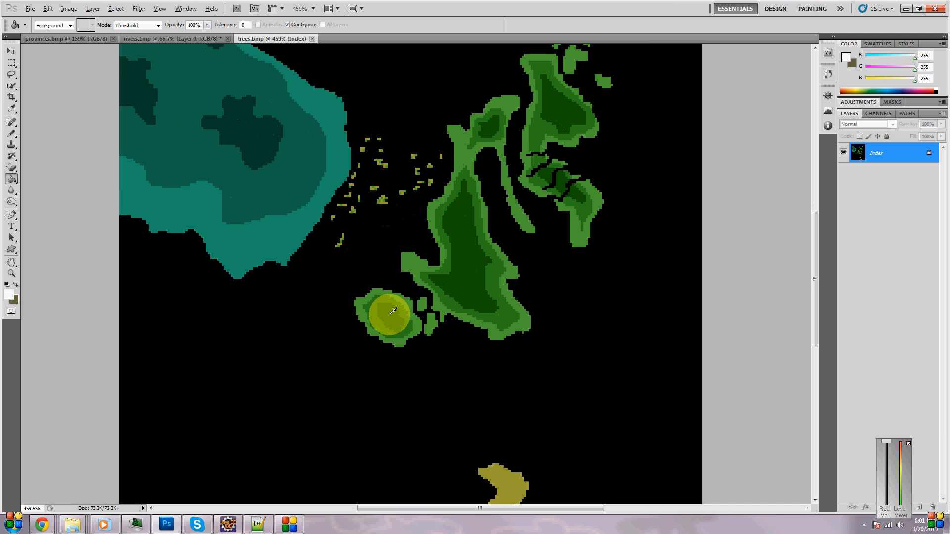
scroll(421, 321, "up", 6)
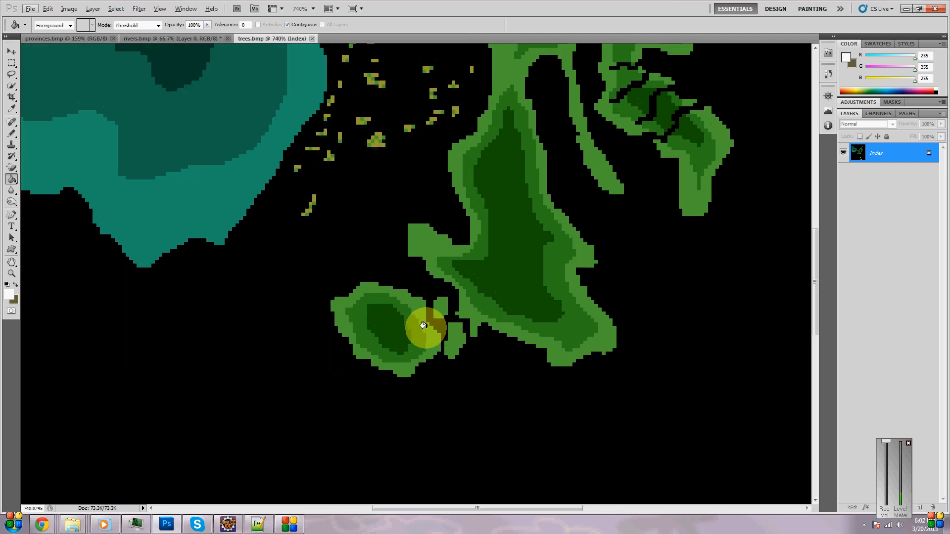
scroll(425, 326, "up", 2)
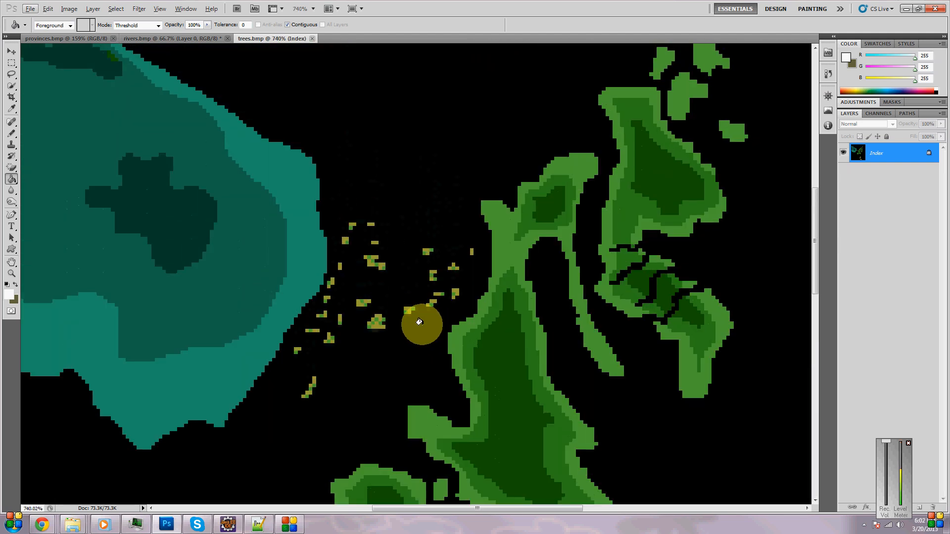
scroll(431, 329, "down", 7)
scroll(446, 311, "down", 3, "alt")
scroll(446, 310, "down", 2, "alt")
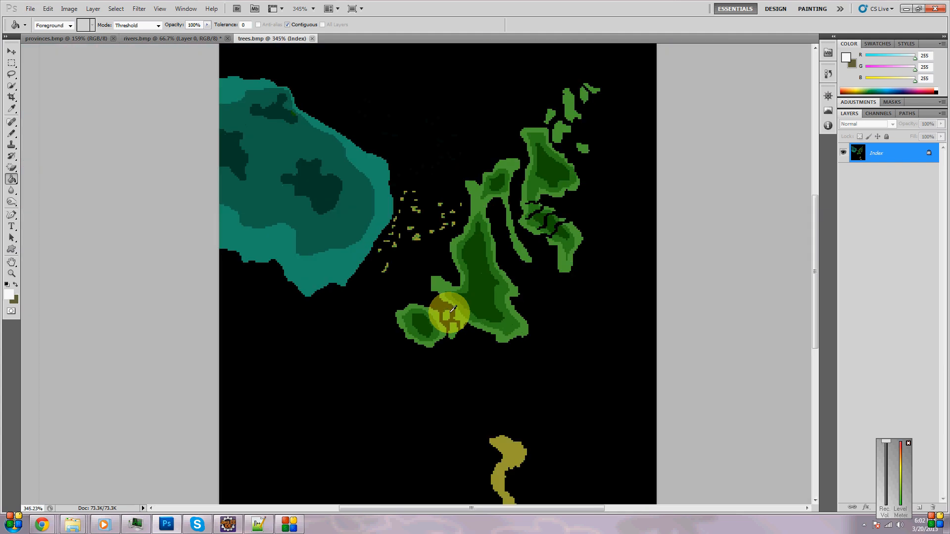
scroll(446, 310, "down", 2)
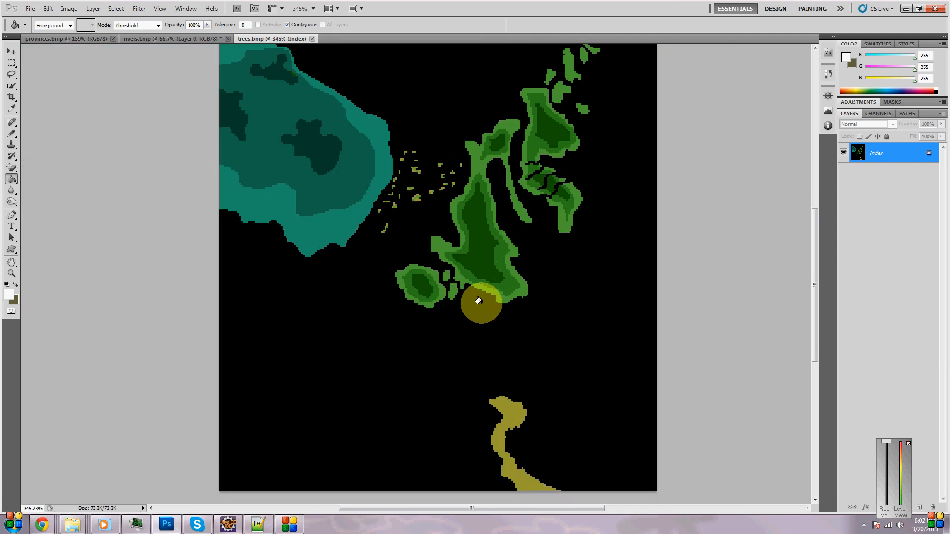
scroll(369, 259, "up", 2)
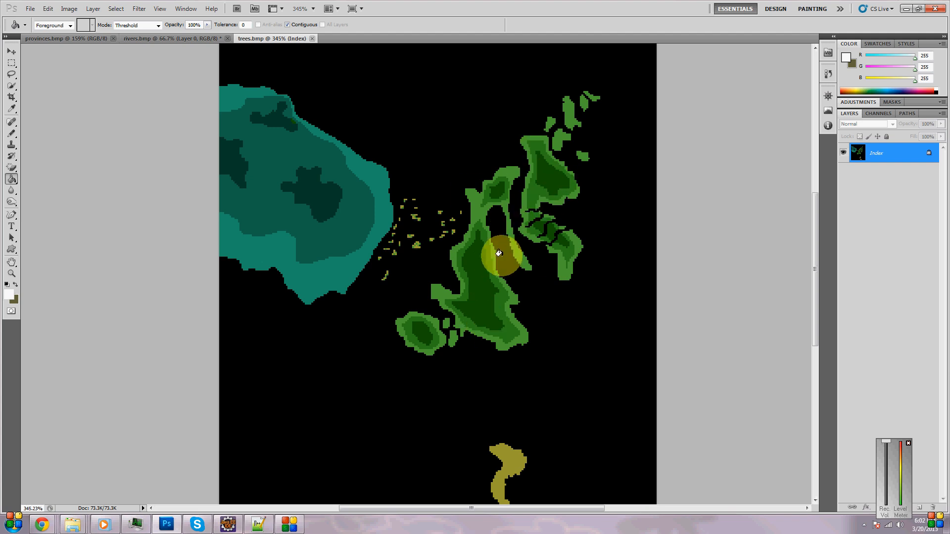
scroll(502, 252, "down", 3)
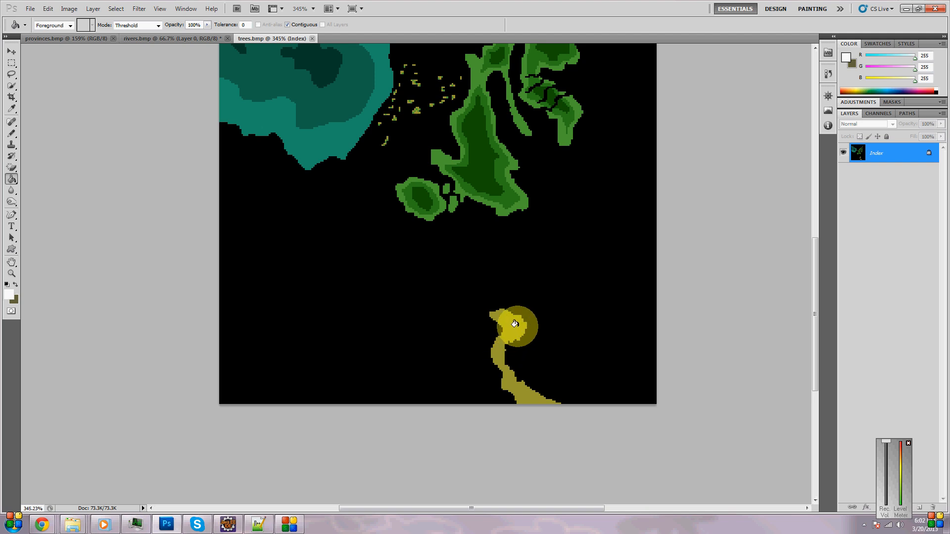
scroll(513, 326, "up", 5)
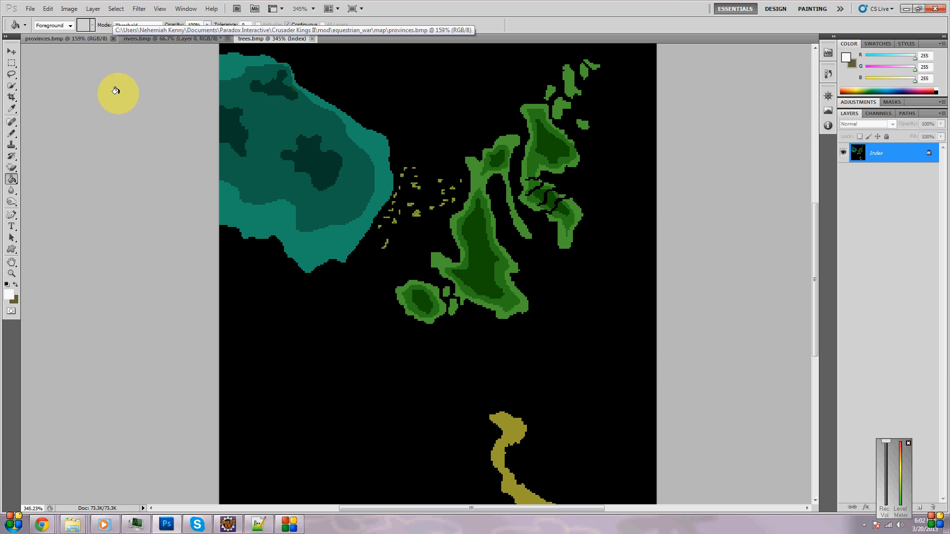
- Close trees.bmp and switch back to the map folder in Windows Explorer
left_click(313, 38)
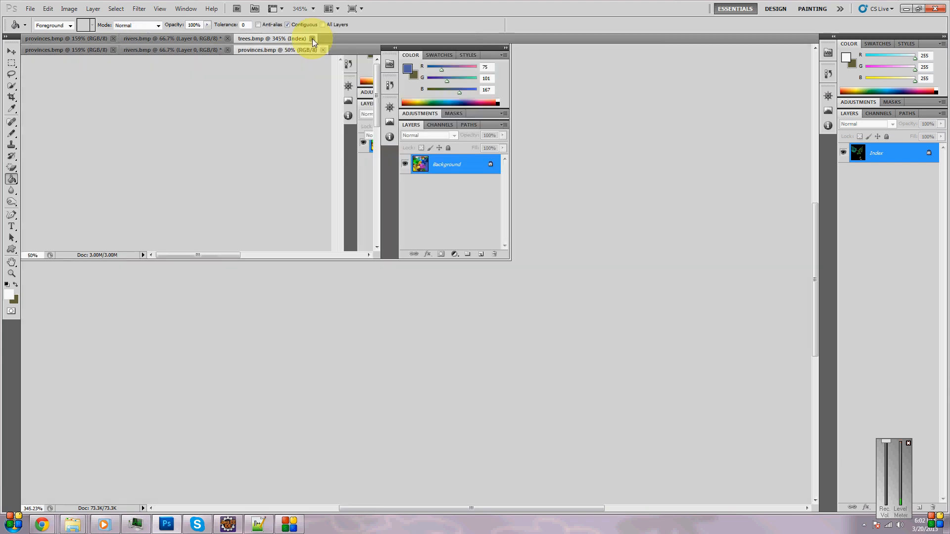
mouse_move(73, 524)
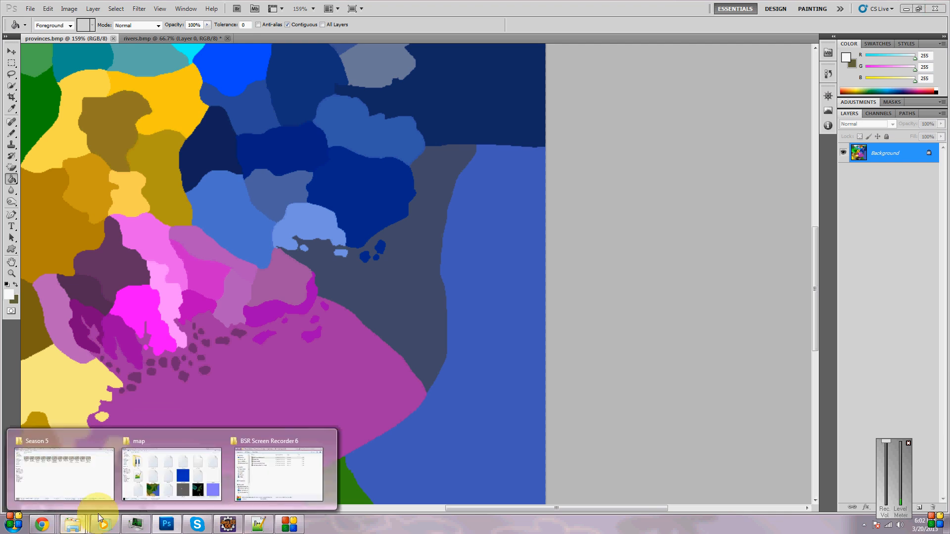
left_click(168, 480)
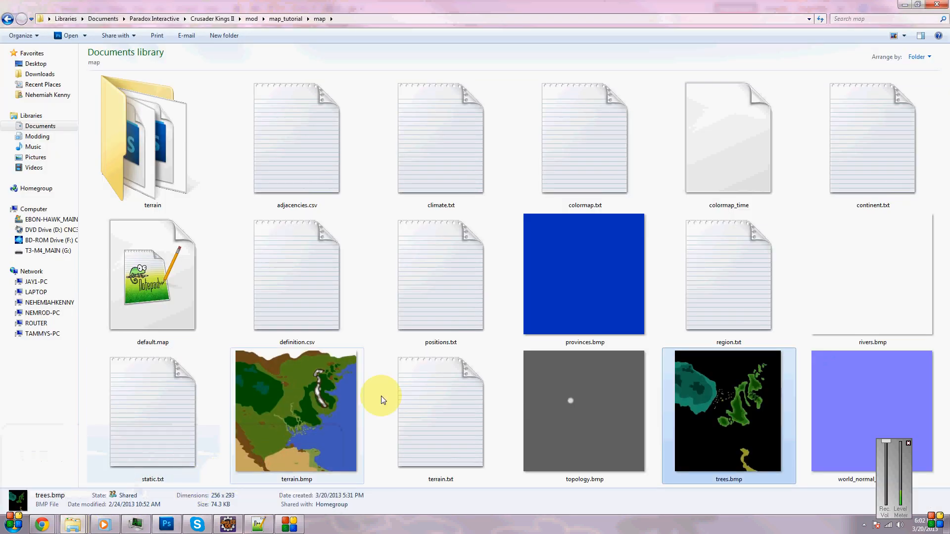
- Open terrain.bmp from the map folder in Photoshop and look over the painted terrain as a whole
mouse_move(296, 385)
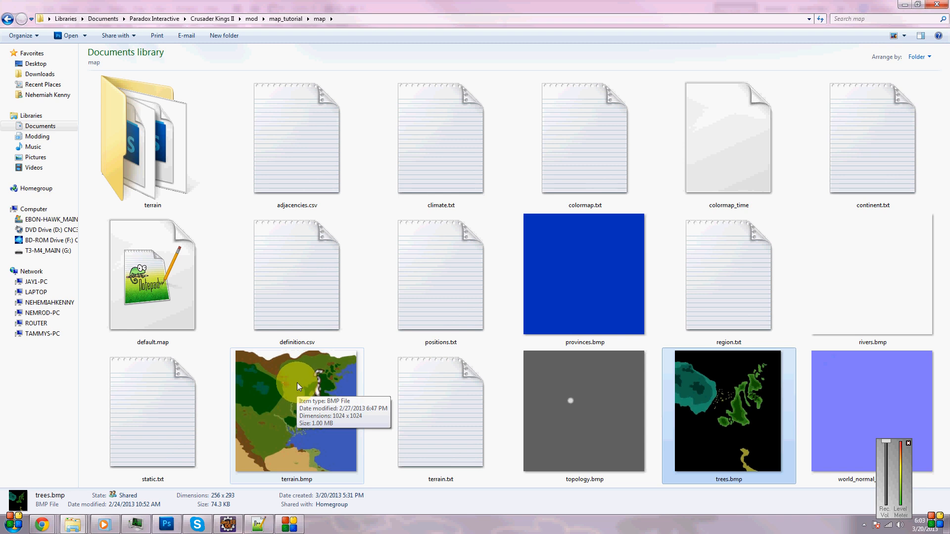
double_click(297, 382)
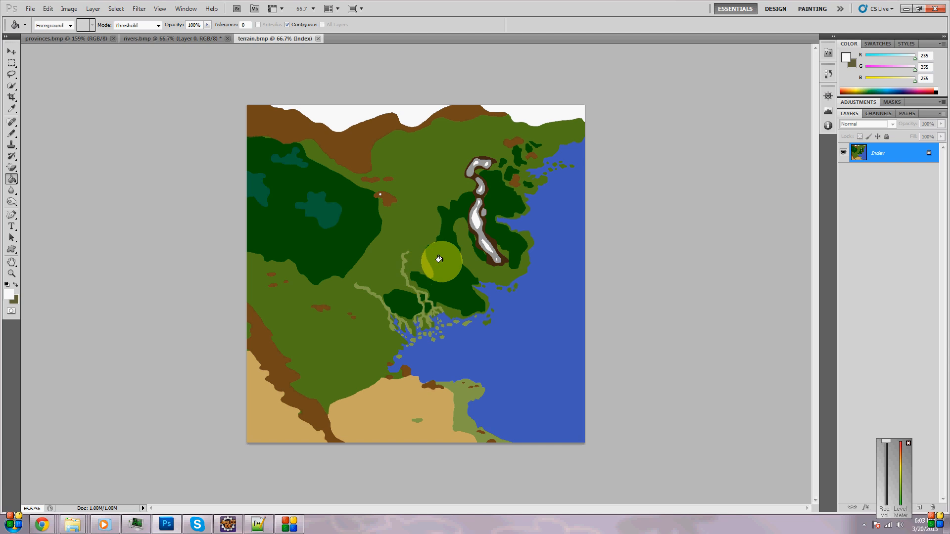
scroll(443, 299, "up", 5)
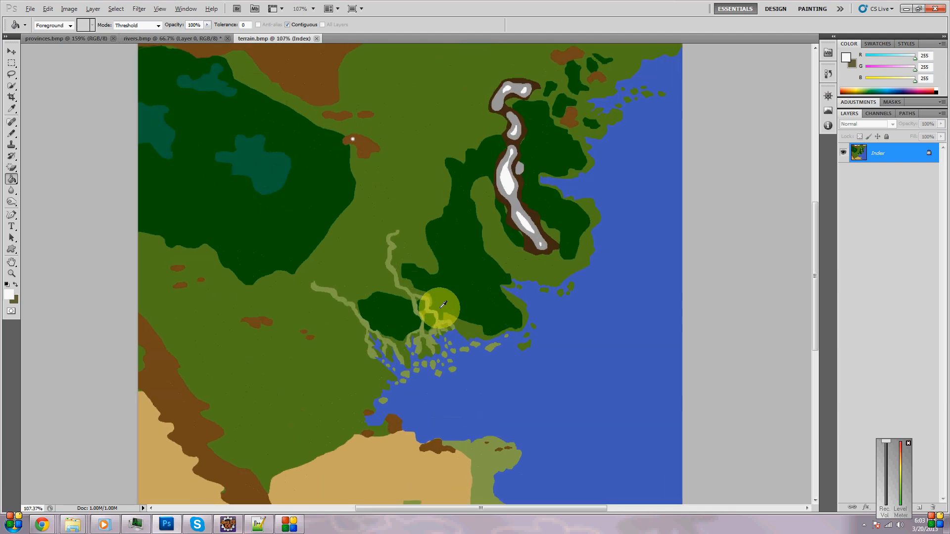
scroll(271, 191, "down", 1)
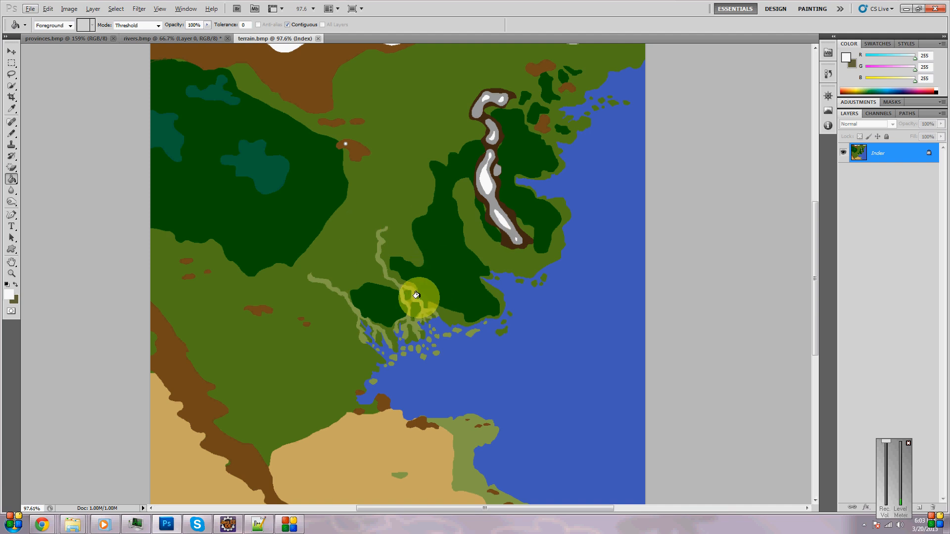
scroll(418, 296, "up", 3)
scroll(427, 297, "up", 1)
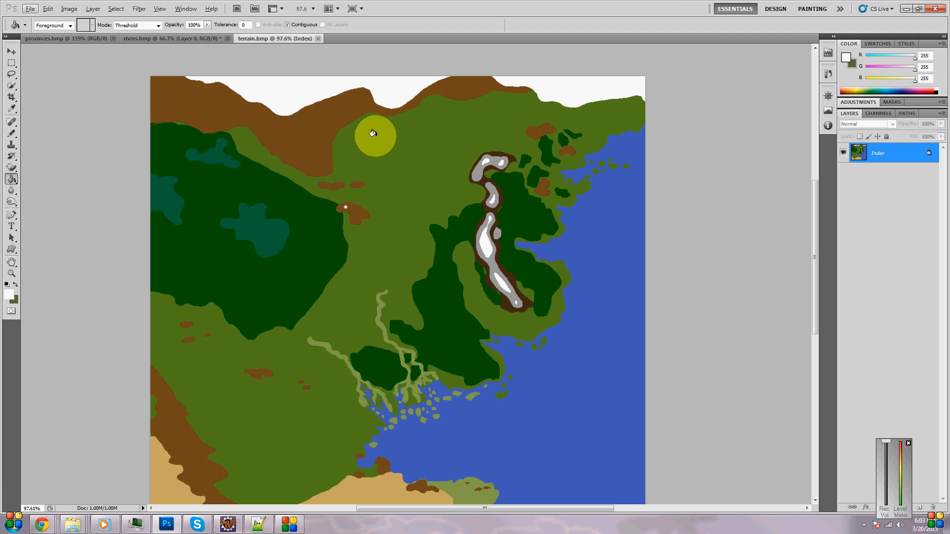
- Examine the northern brown hills and snow, the small isolated peak, and the grey-and-white eastern mountain chain in terrain.bmp
scroll(374, 195, "up", 5)
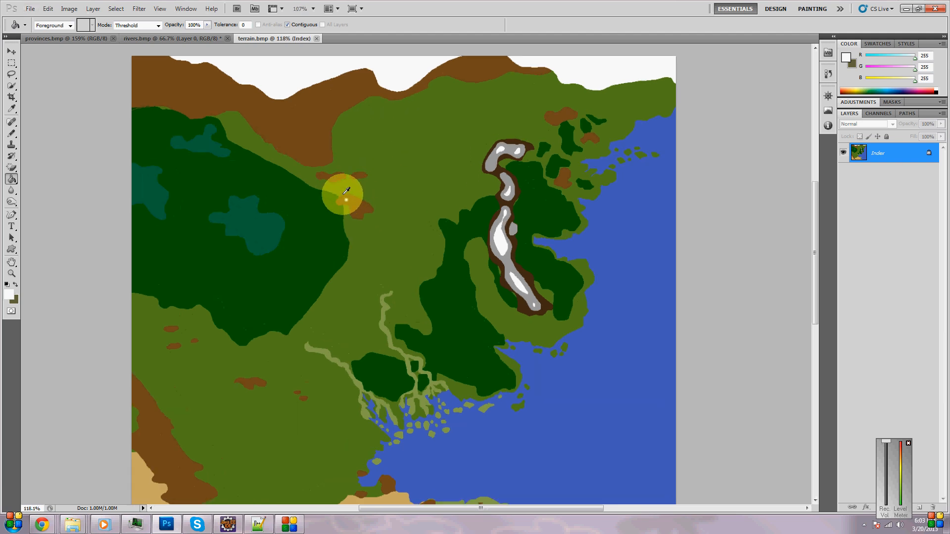
scroll(447, 229, "up", 5)
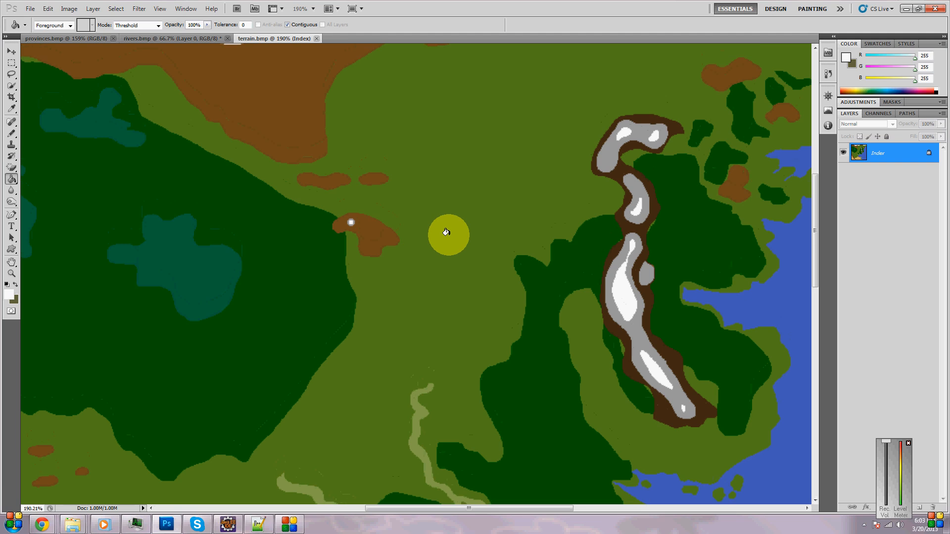
scroll(448, 229, "up", 2)
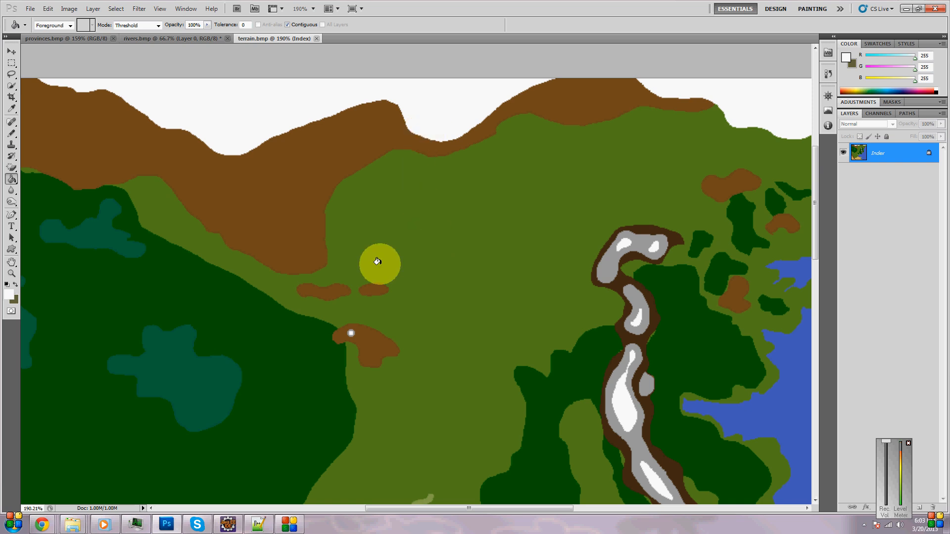
scroll(338, 340, "up", 1)
scroll(712, 278, "up", 6)
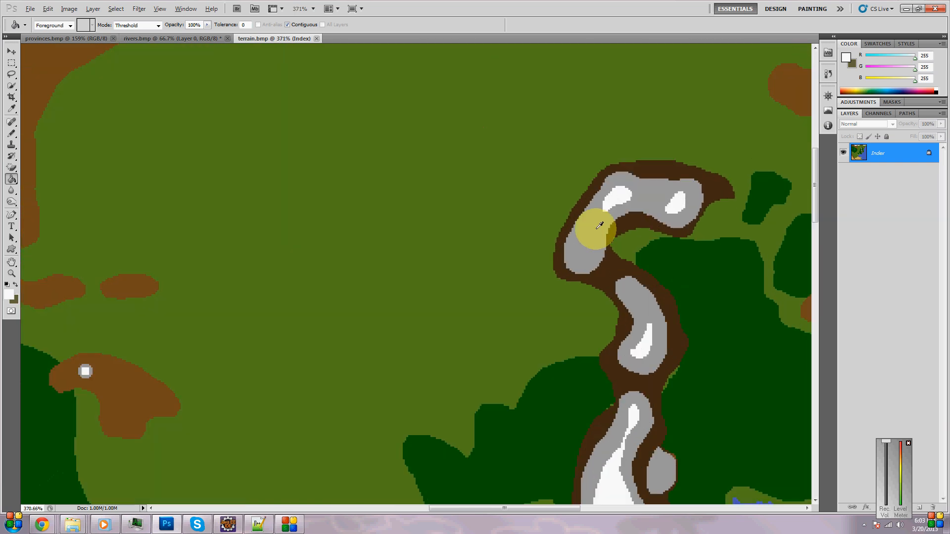
scroll(525, 322, "down", 1)
scroll(526, 321, "down", 3)
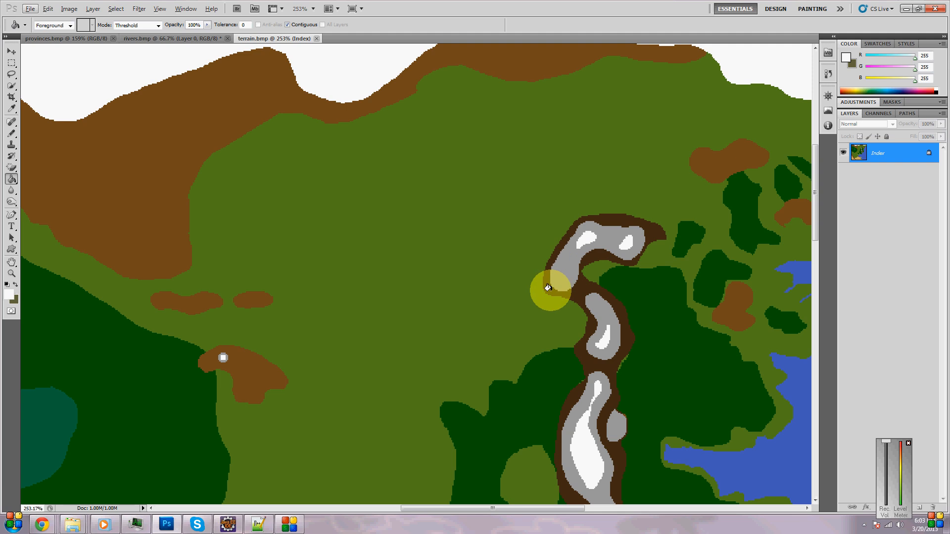
scroll(433, 261, "up", 2)
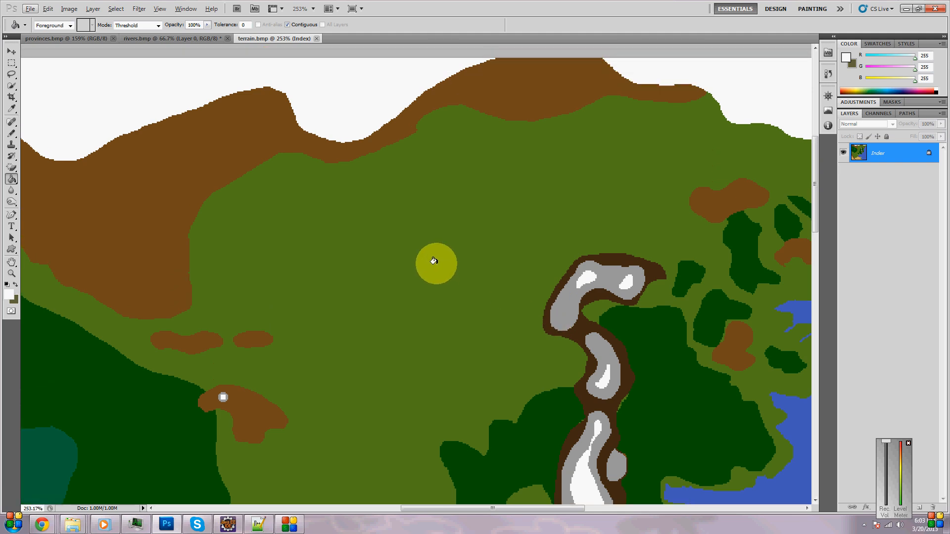
scroll(492, 394, "down", 4)
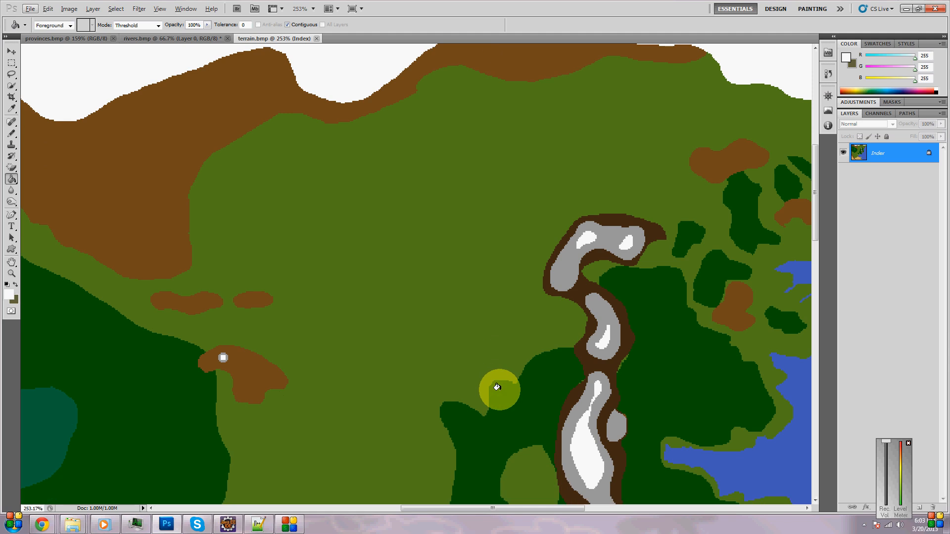
scroll(536, 412, "down", 4)
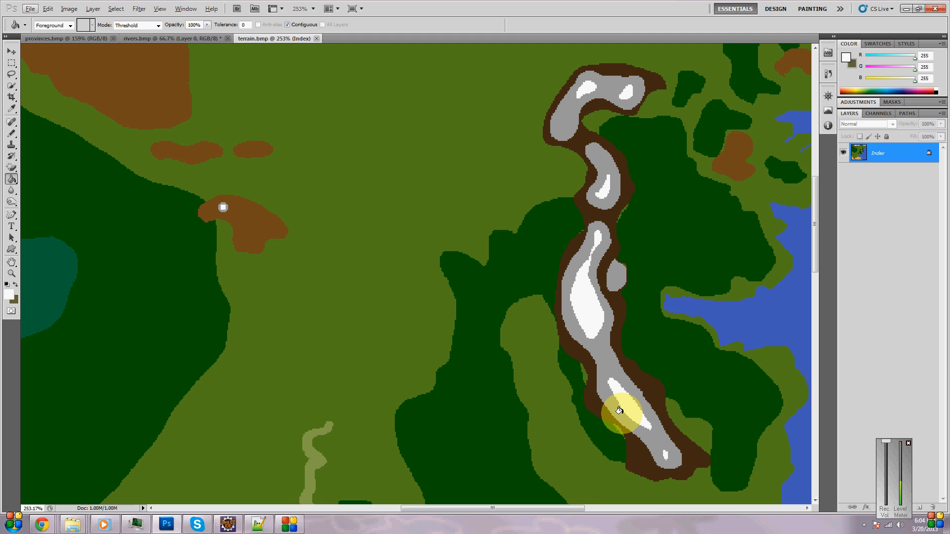
- Examine the southern part of terrain.bmp, including the tan desert, its brown hill border and the light green coastal strip
scroll(626, 394, "down", 4)
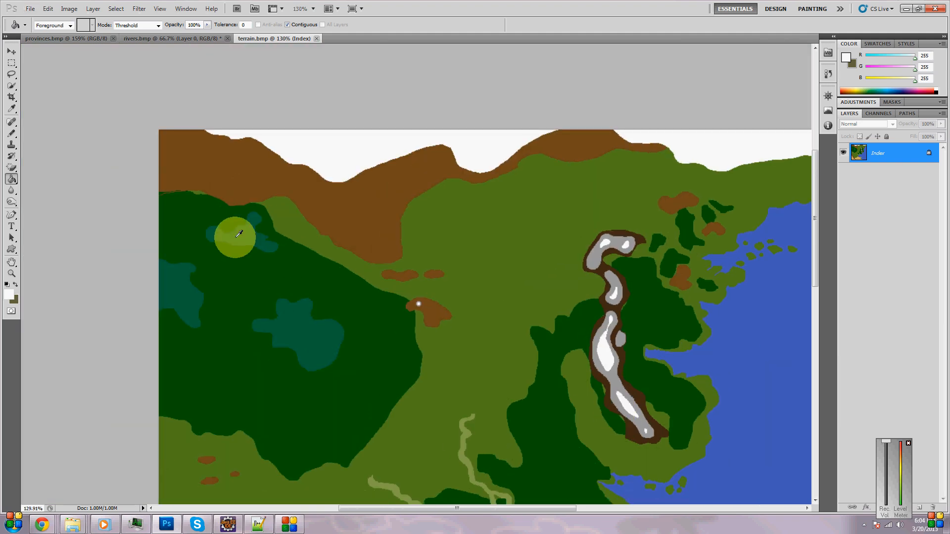
scroll(492, 185, "down", 2)
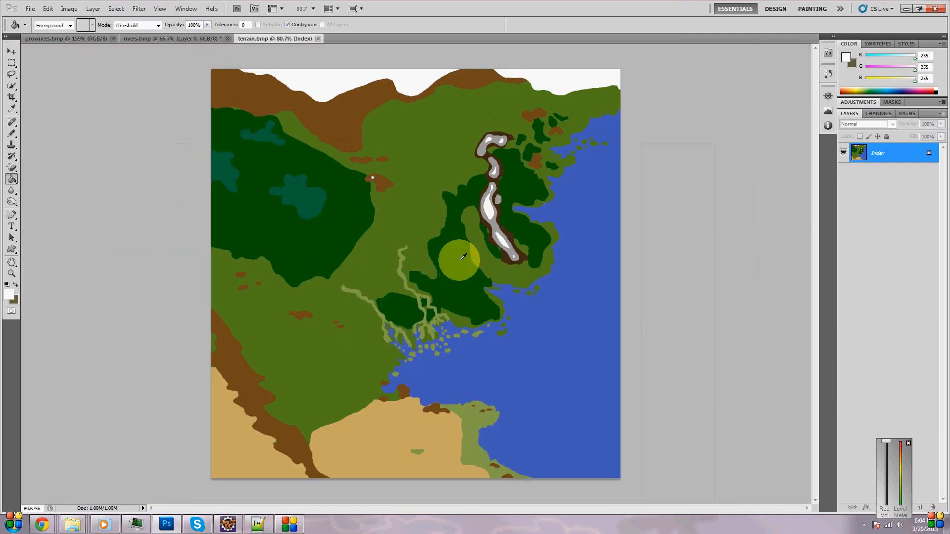
scroll(324, 470, "up", 4)
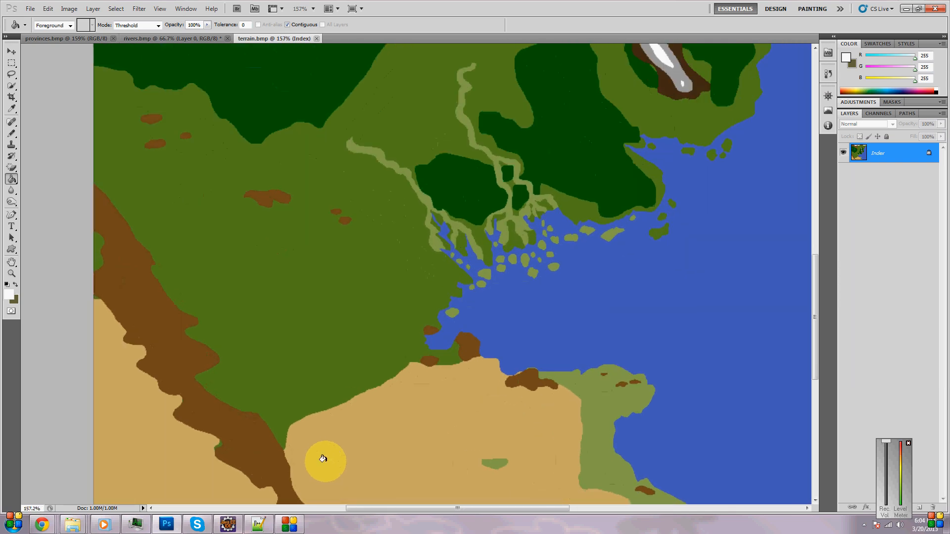
scroll(309, 475, "up", 1)
scroll(437, 441, "up", 1)
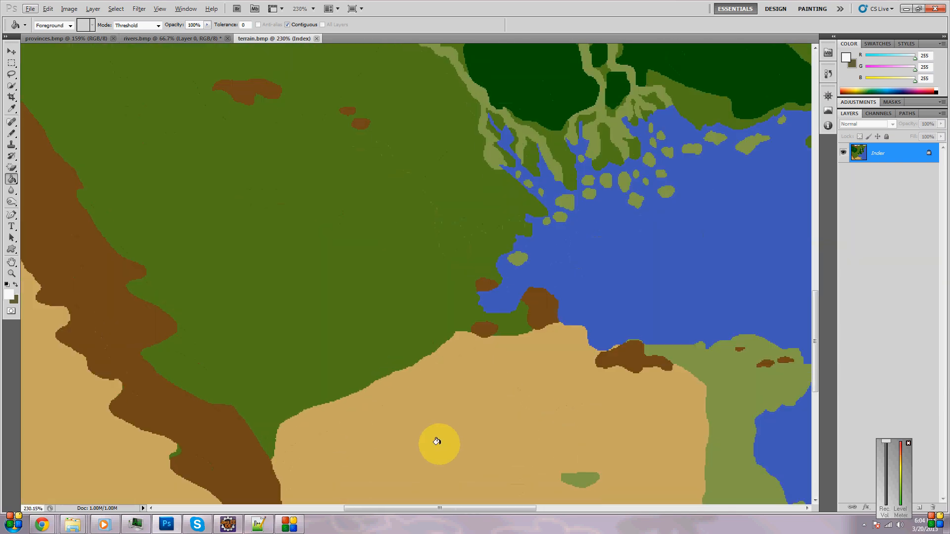
scroll(366, 435, "down", 2)
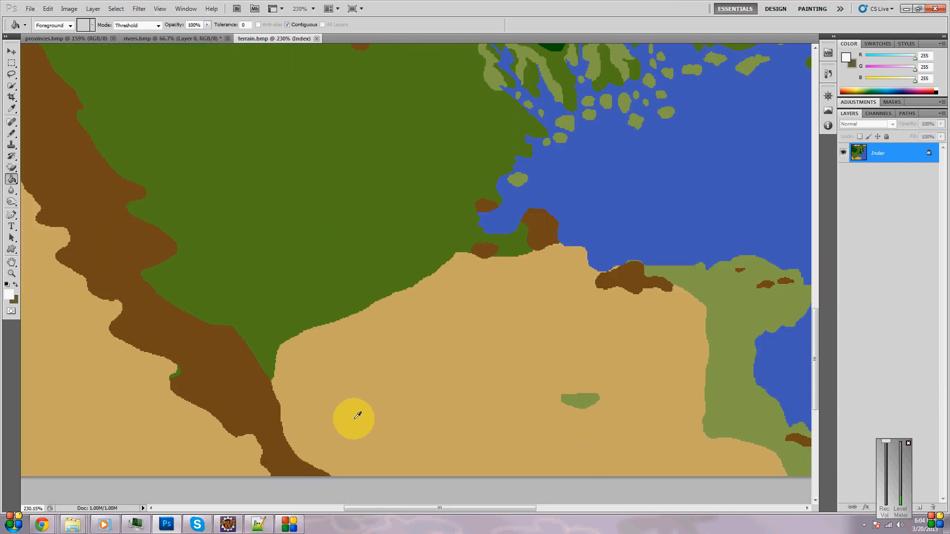
scroll(508, 426, "down", 1)
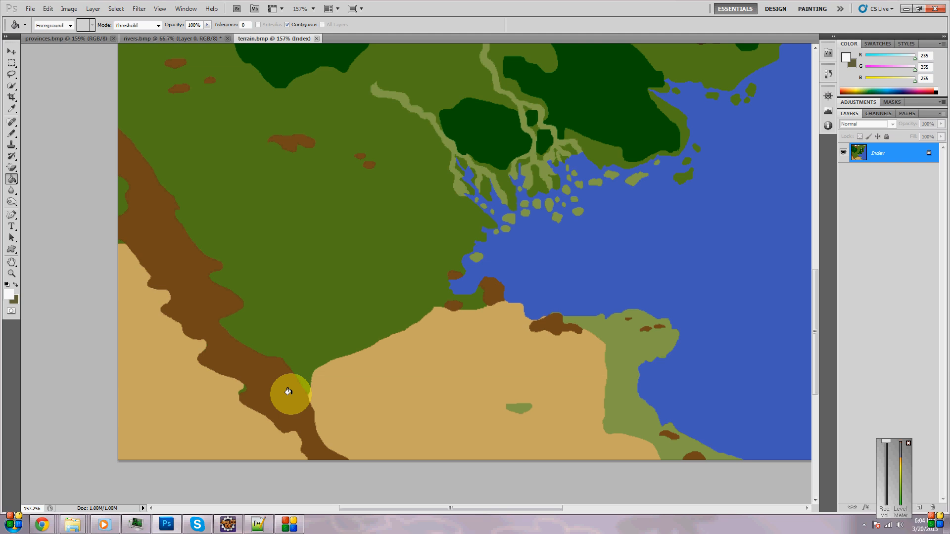
scroll(271, 396, "down", 5)
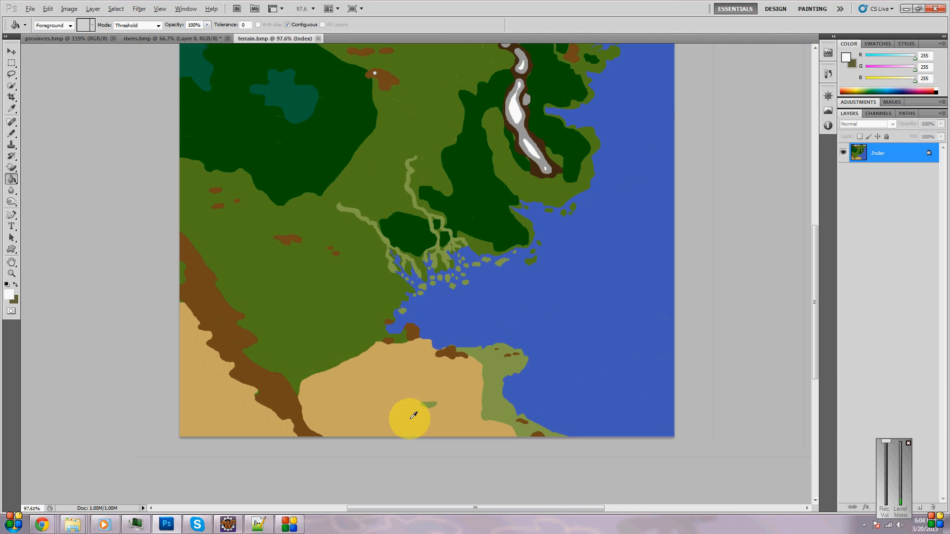
scroll(509, 394, "up", 13)
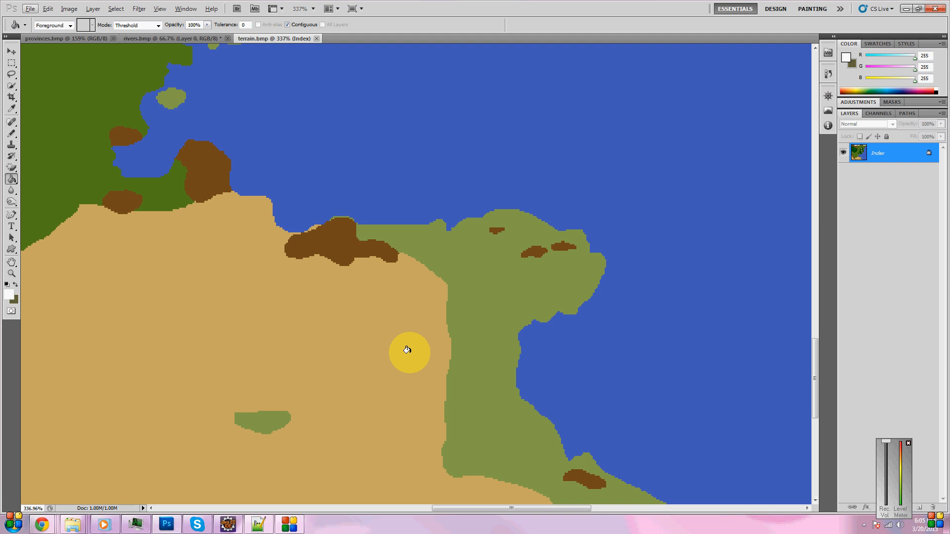
scroll(407, 350, "down", 5)
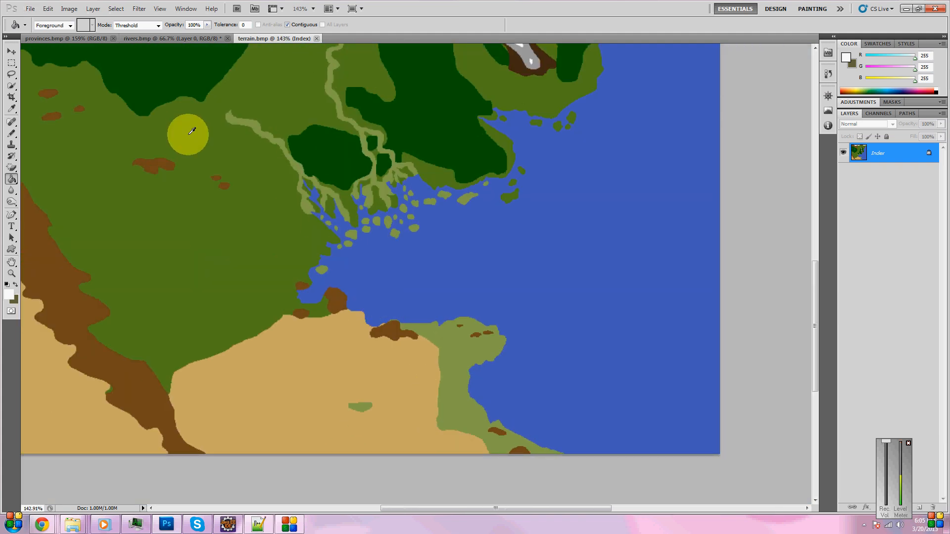
- Examine the light green river delta and its small coastal islands in terrain.bmp up close
scroll(418, 333, "down", 2)
scroll(380, 152, "up", 4)
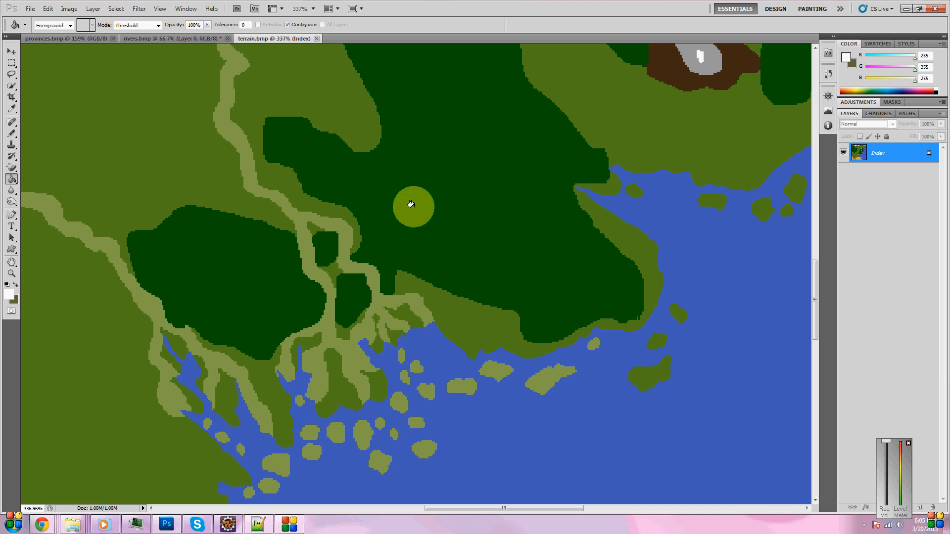
scroll(512, 364, "down", 2)
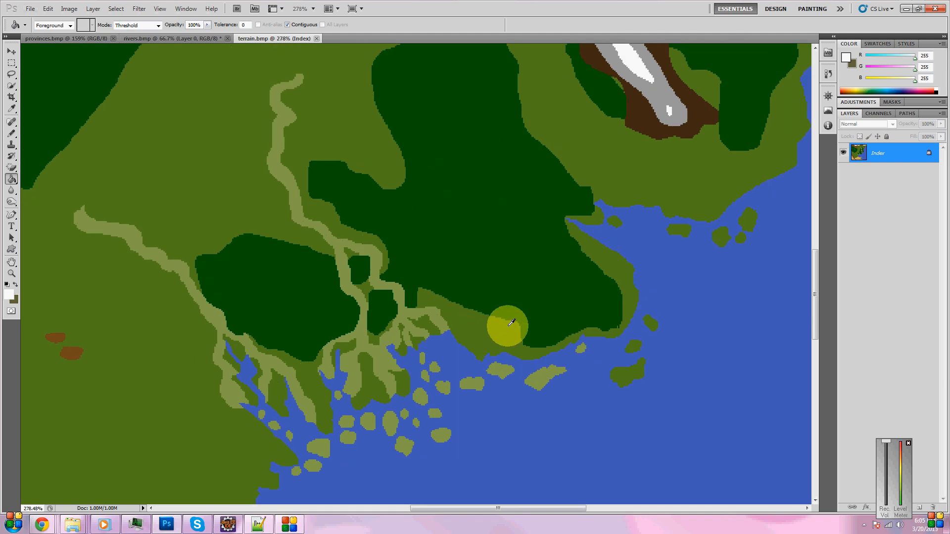
scroll(578, 381, "down", 3)
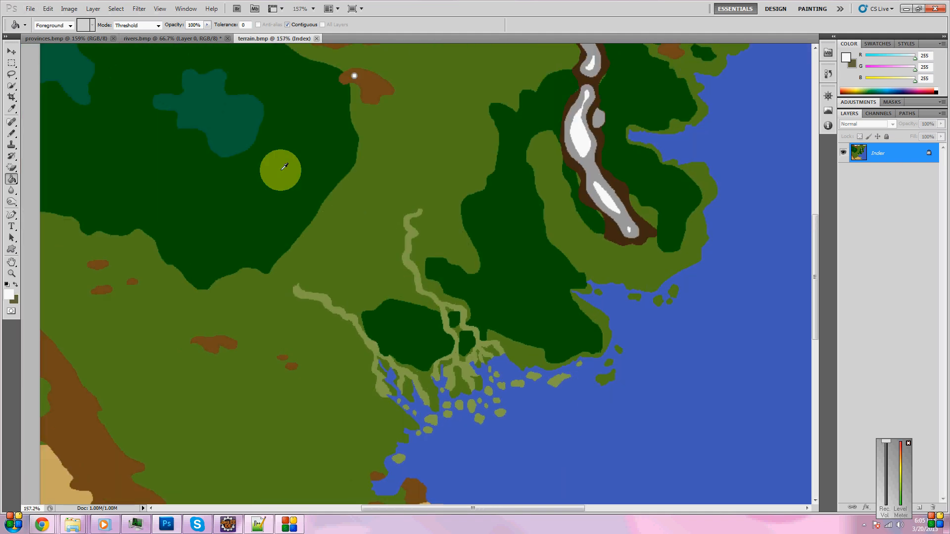
scroll(278, 166, "up", 3)
scroll(625, 403, "down", 3)
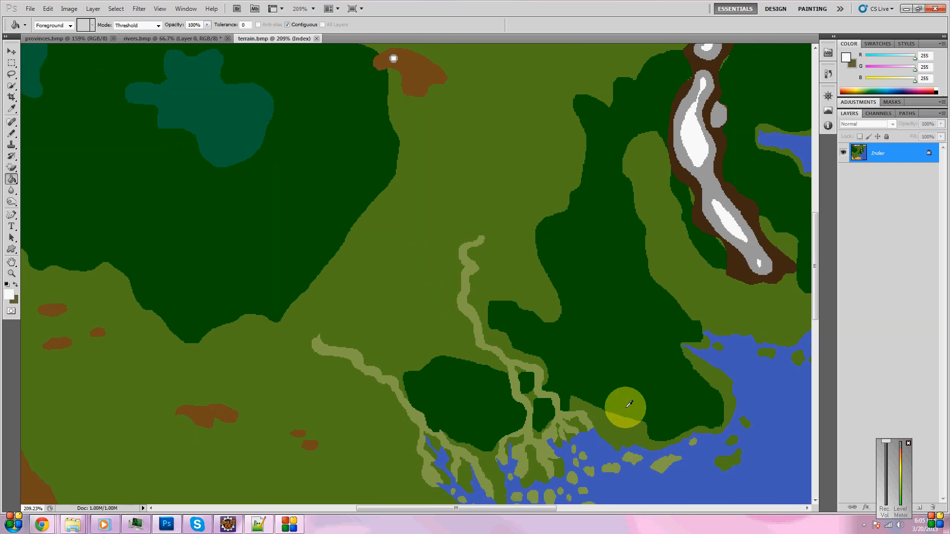
- Examine the teal patches inside the large dark green western forest, and view the whole terrain map again
scroll(520, 371, "up", 1)
scroll(333, 212, "up", 3)
scroll(357, 233, "up", 3)
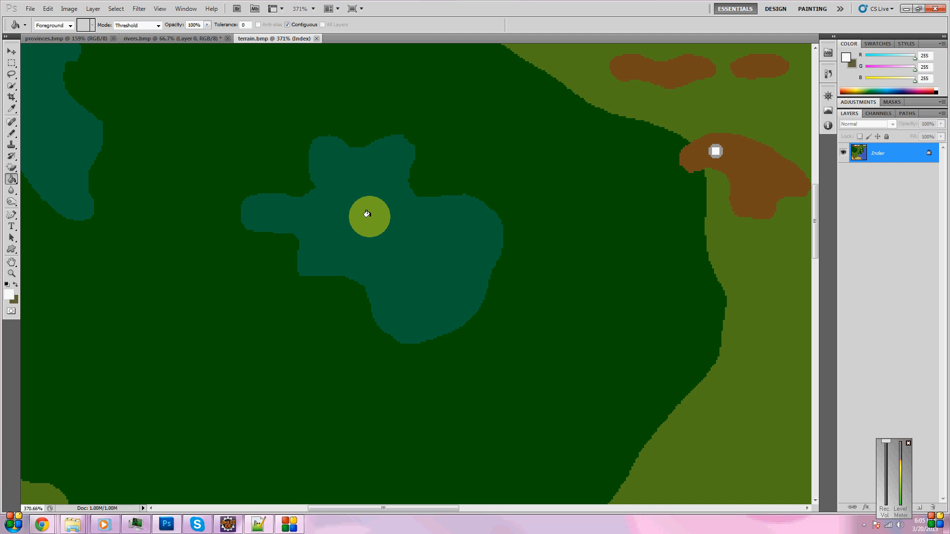
scroll(229, 365, "down", 8)
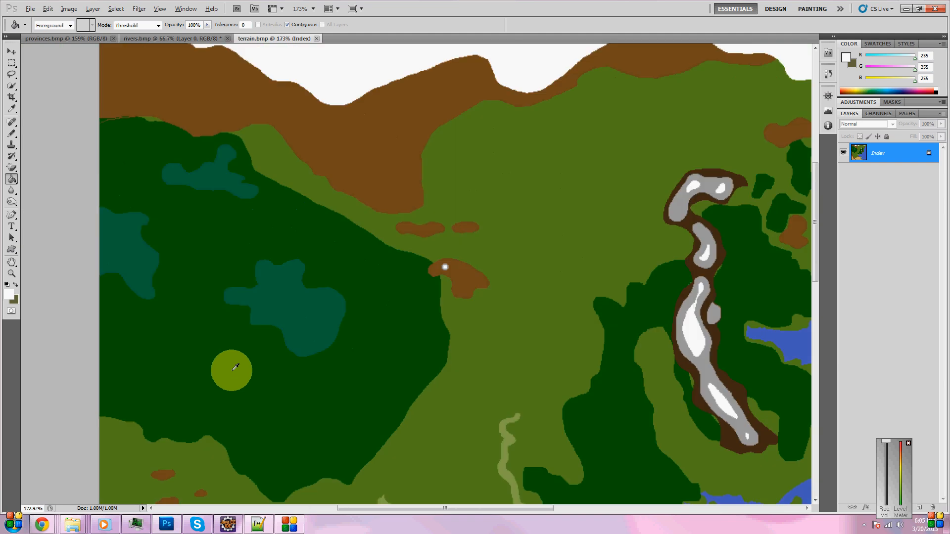
scroll(467, 314, "down", 3)
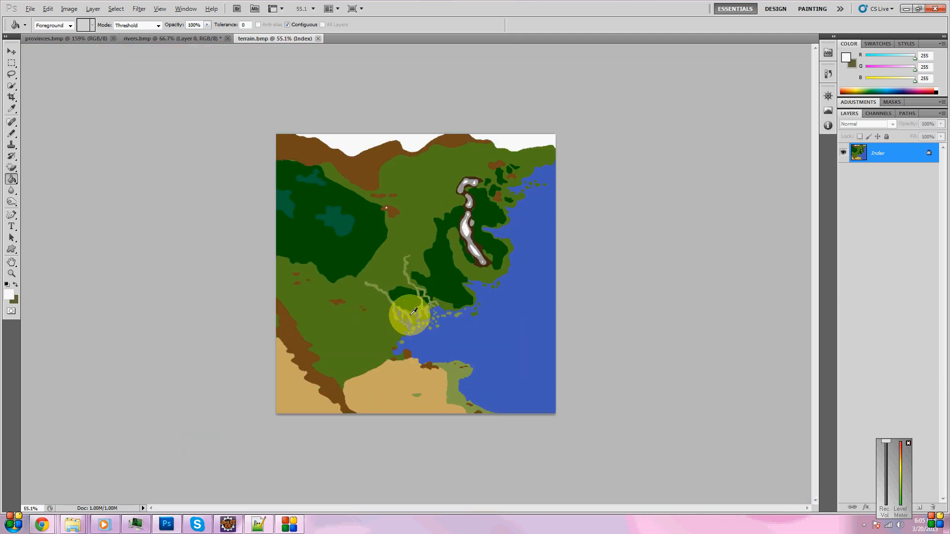
scroll(407, 310, "up", 2)
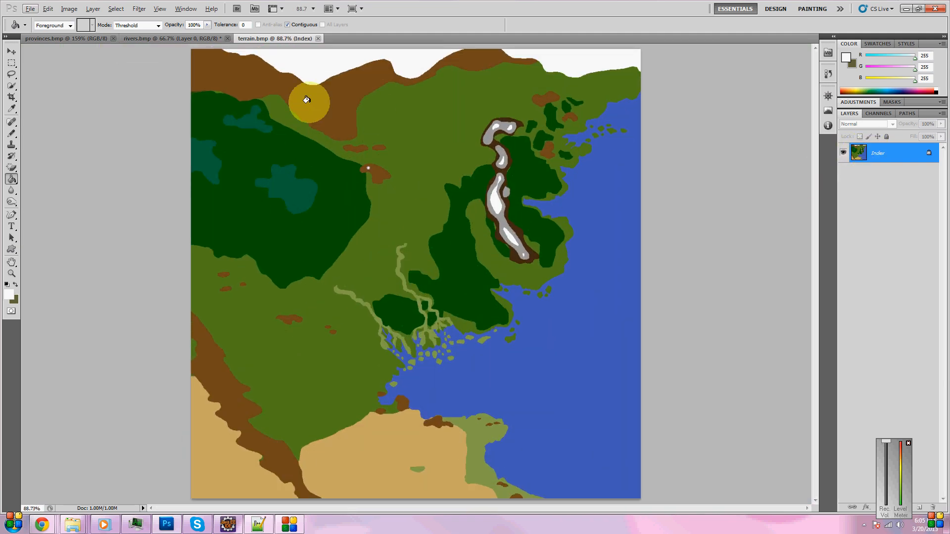
- Inspect the indexed color table of terrain.bmp and leave it without changes
left_click(75, 13)
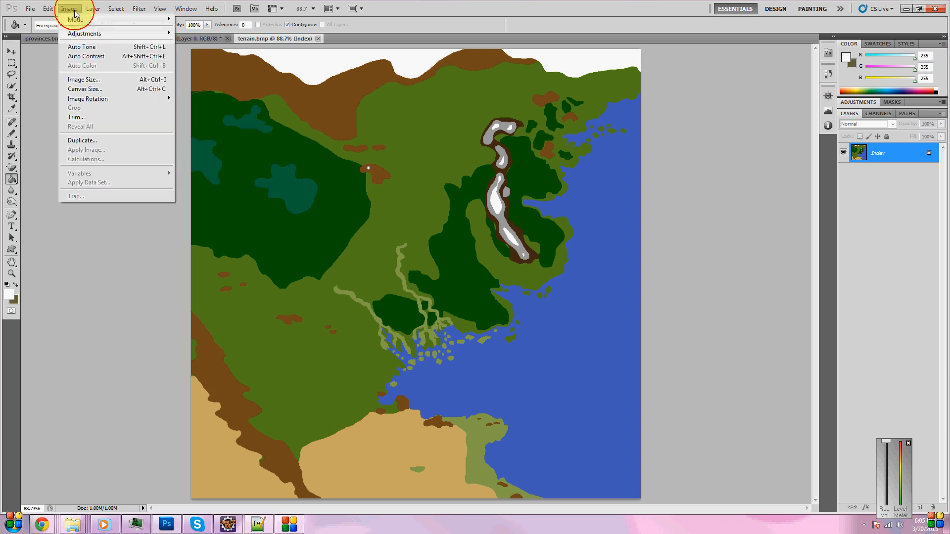
mouse_move(124, 19)
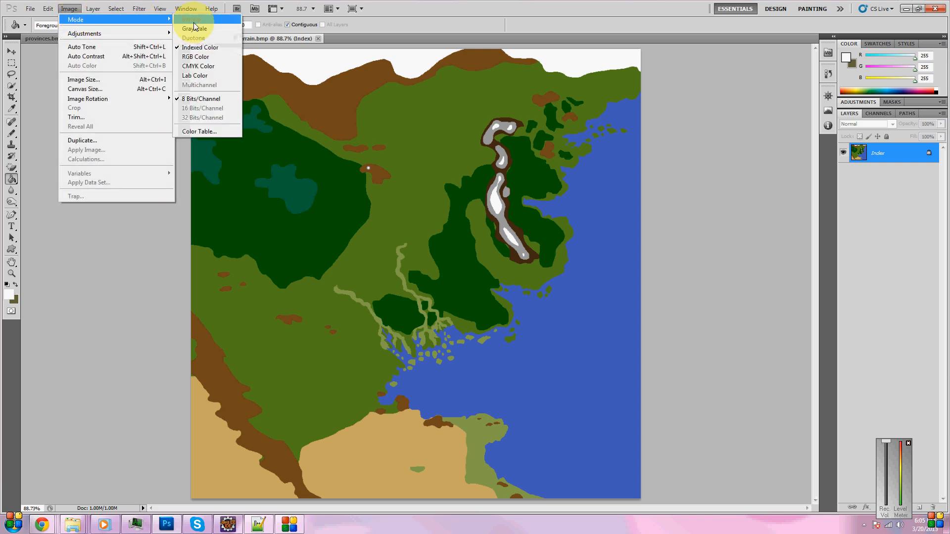
left_click(182, 130)
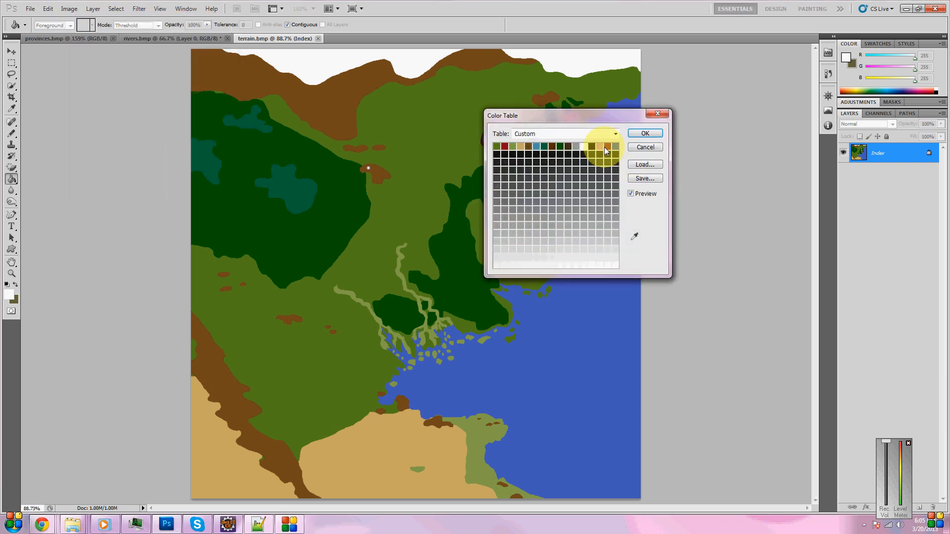
left_click(657, 115)
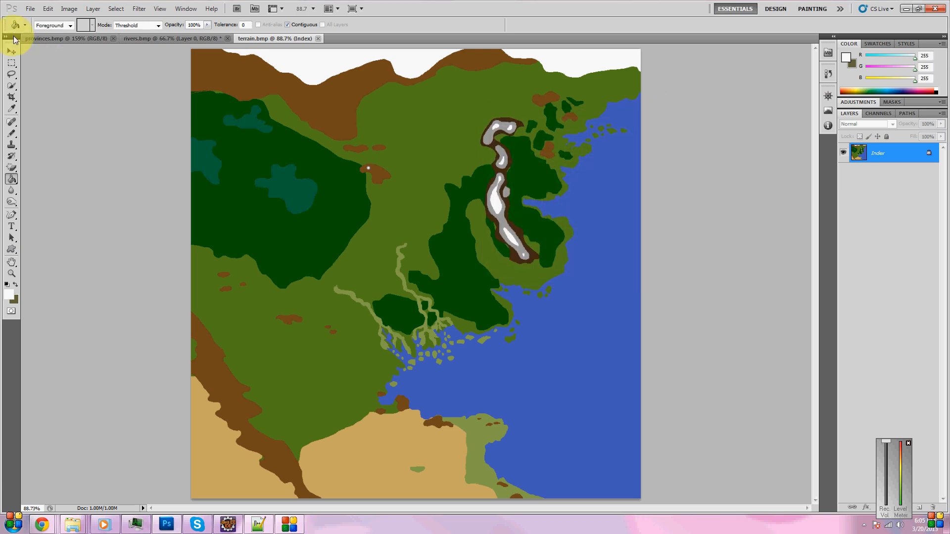
- Convert terrain.bmp to RGB Color and fill the blue sea with the sampled plains green (RGB 86, 124, 27)
left_click(69, 9)
mouse_move(99, 19)
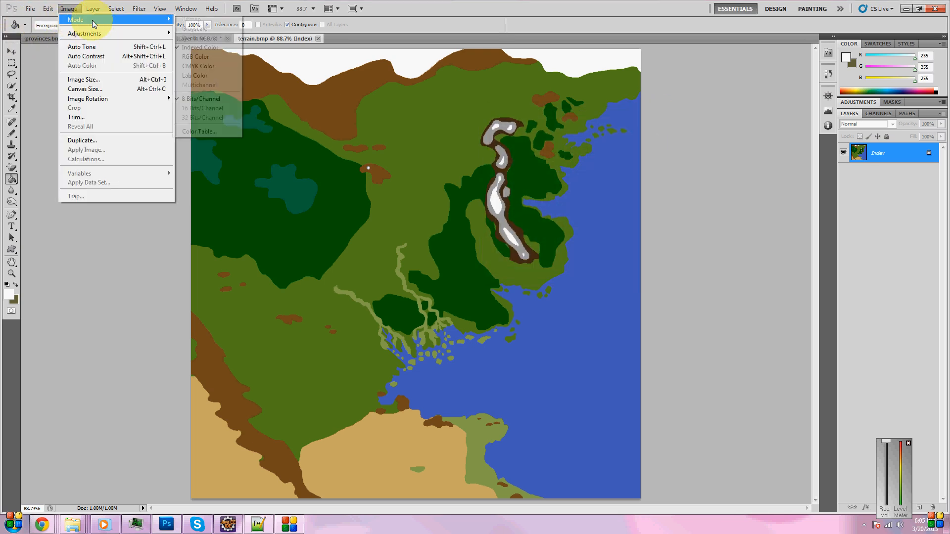
left_click(198, 57)
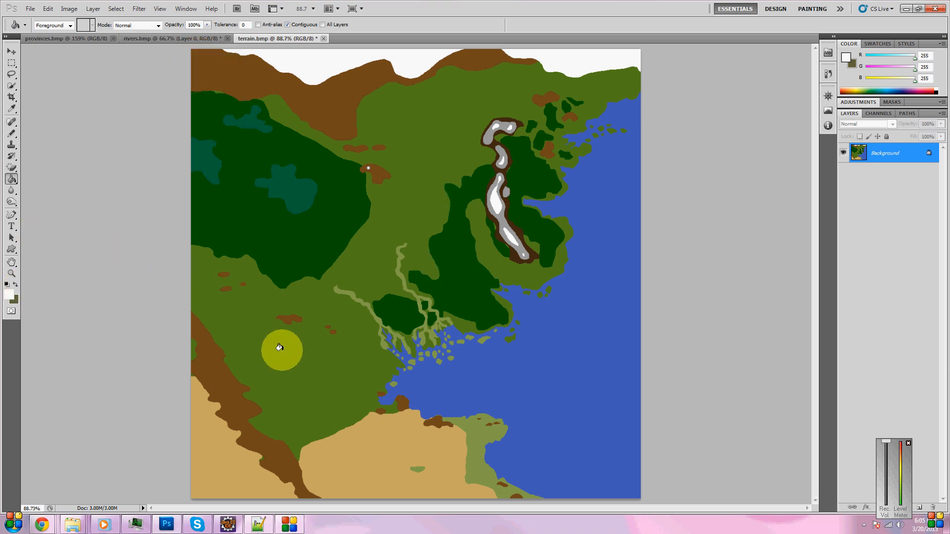
left_click(367, 377, "alt")
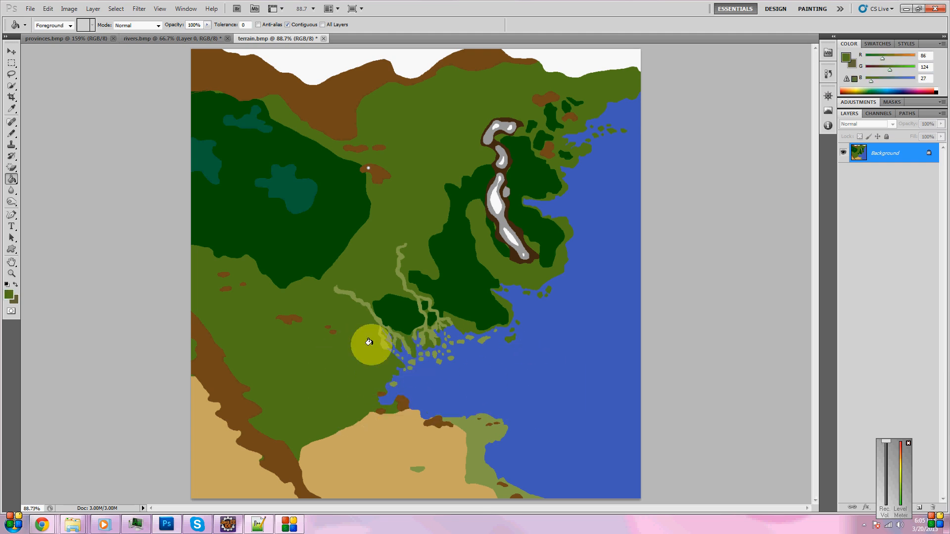
left_click(495, 267)
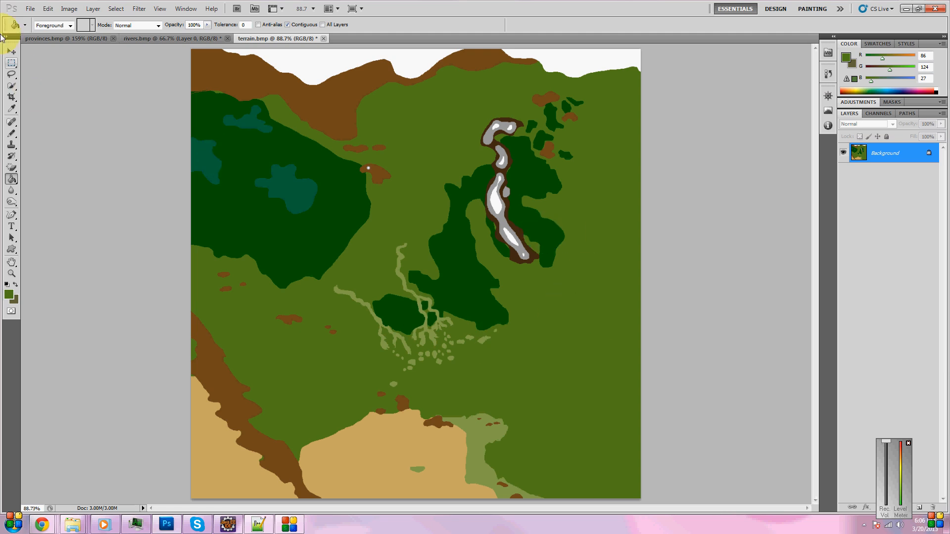
- Convert terrain.bmp back to Indexed Color with a custom palette loaded from terrain.act
left_click(31, 9)
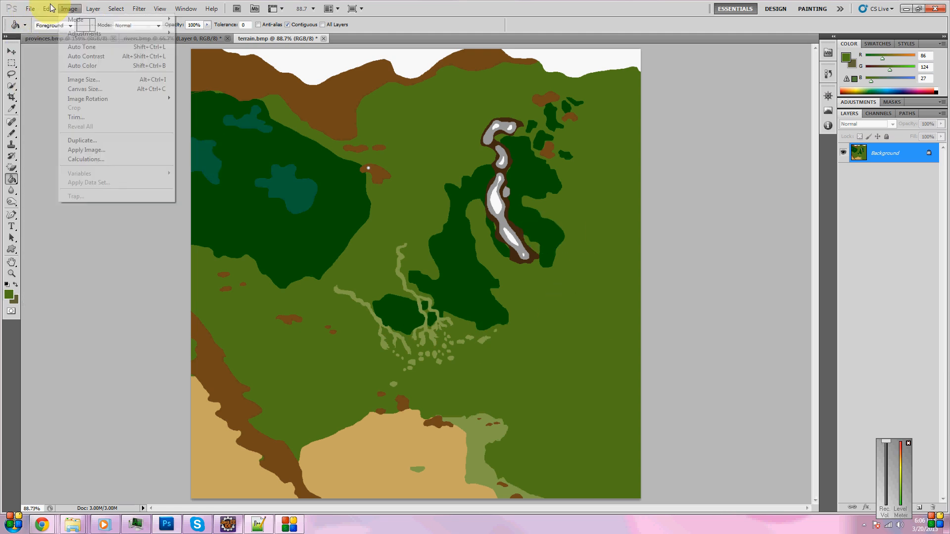
mouse_move(161, 19)
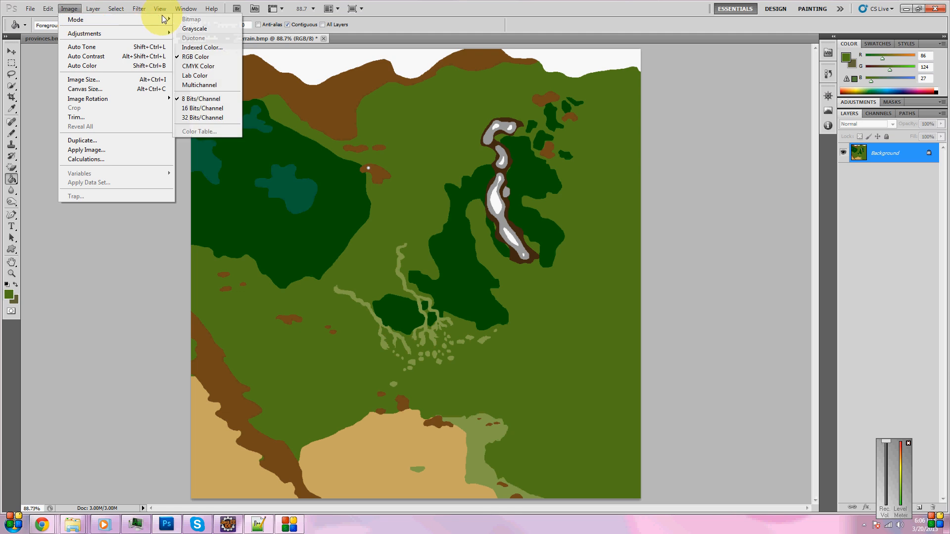
left_click(203, 47)
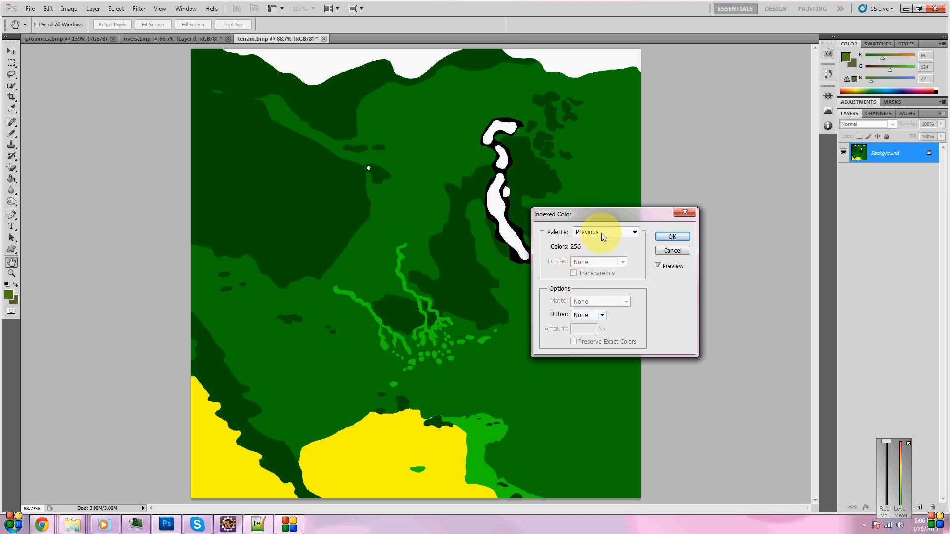
left_click(629, 241)
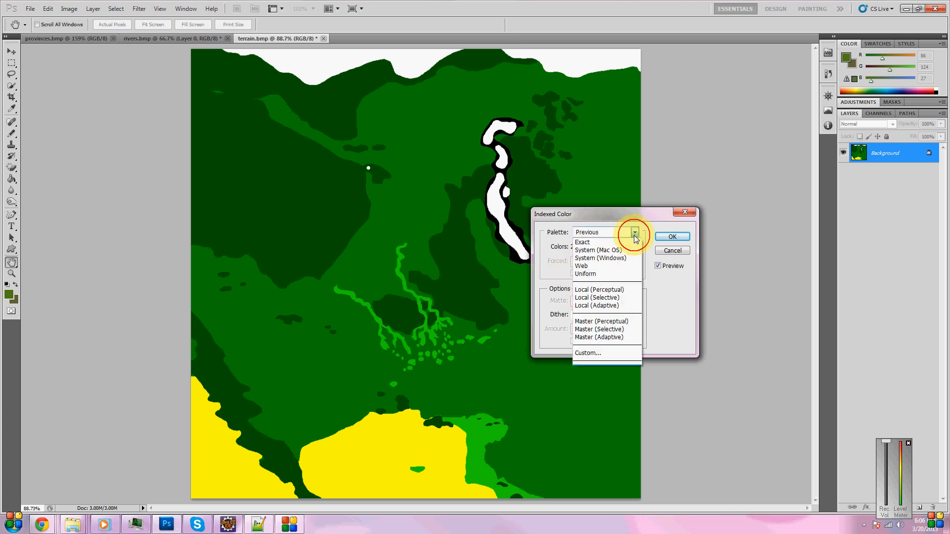
left_click(616, 351)
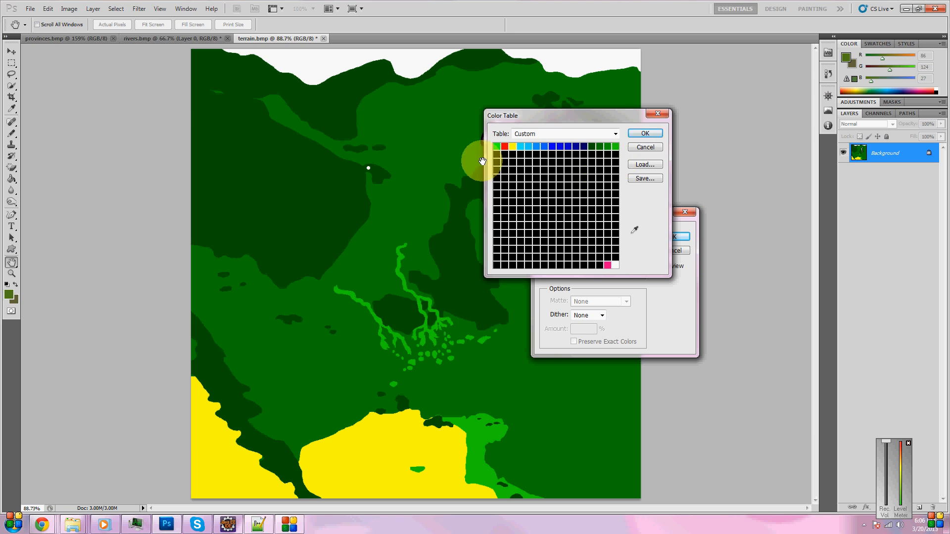
left_click(645, 165)
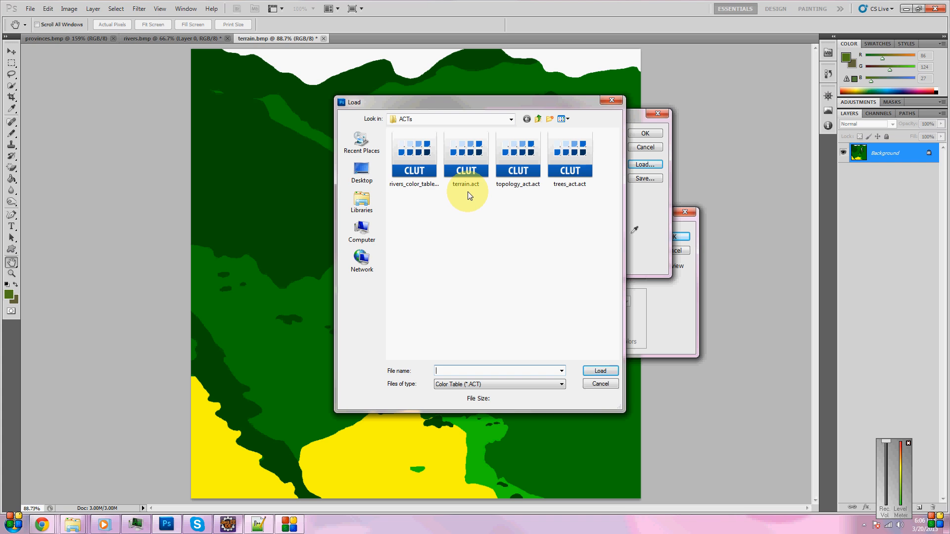
double_click(478, 166)
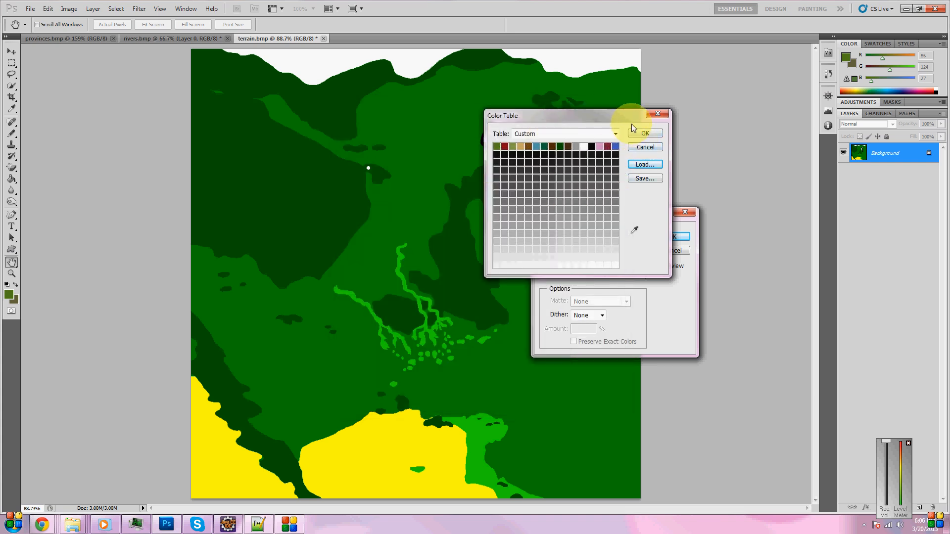
left_click(638, 132)
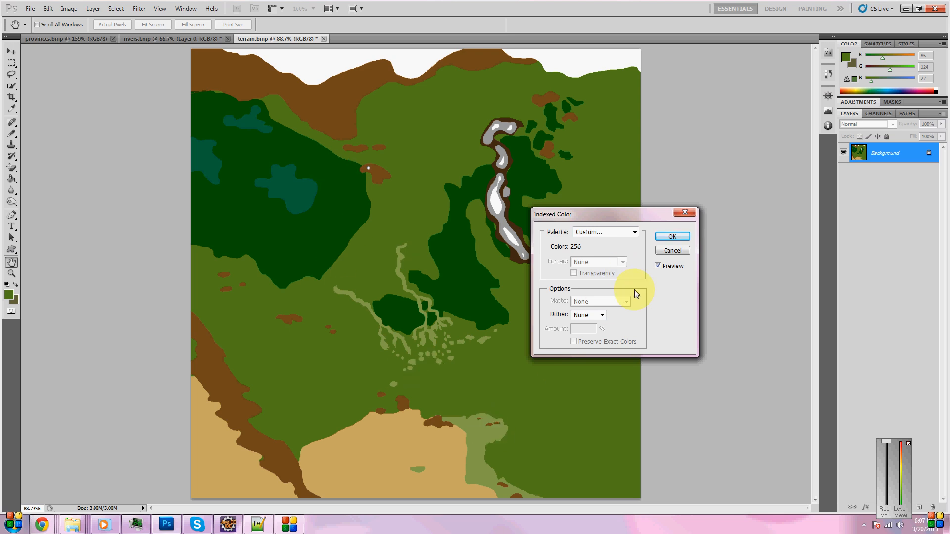
left_click(672, 237)
key("g")
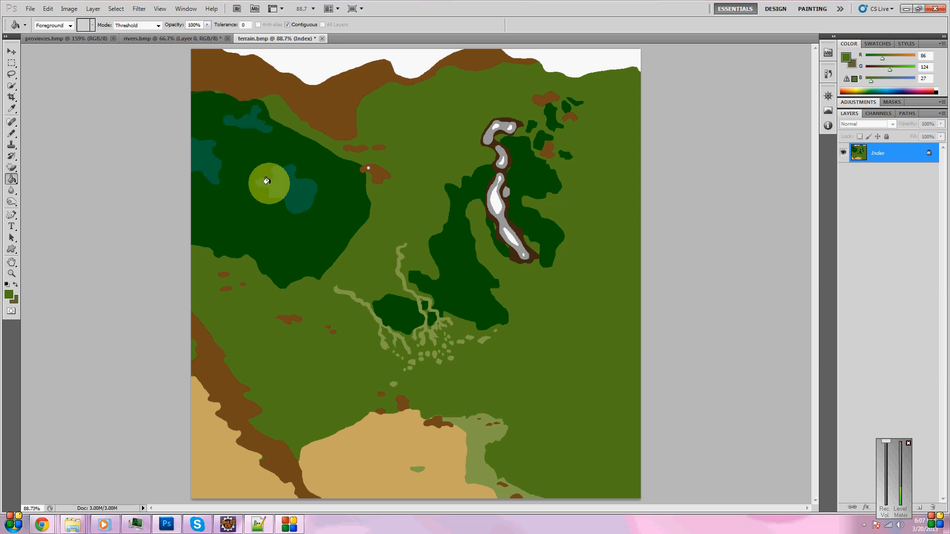
- Save the image over terrain.bmp in the map folder as an 8-bit Windows BMP and close it
left_click(30, 8)
left_click(44, 159)
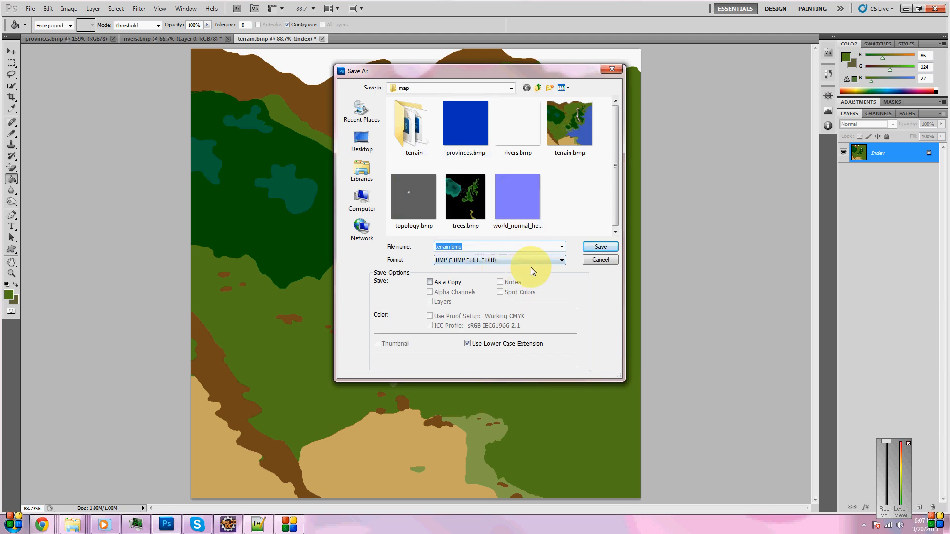
left_click(600, 247)
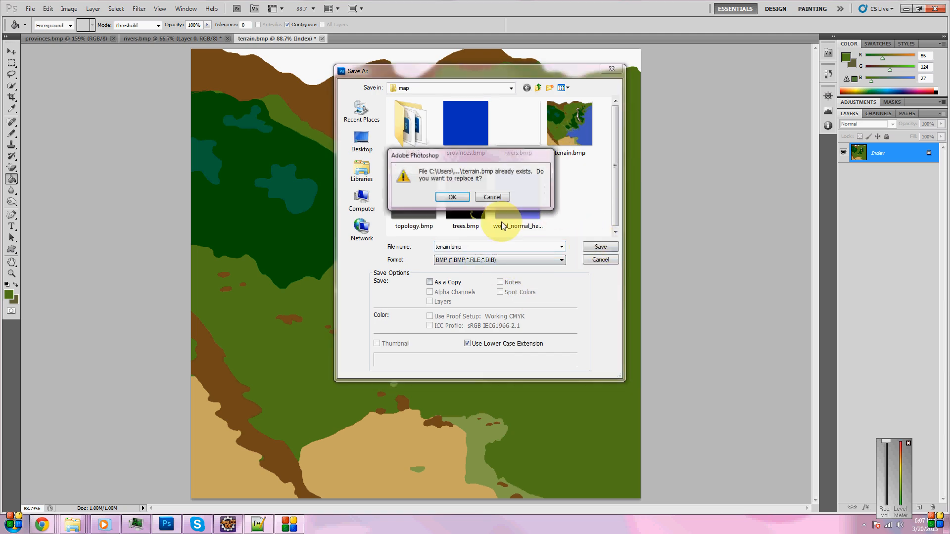
left_click(452, 197)
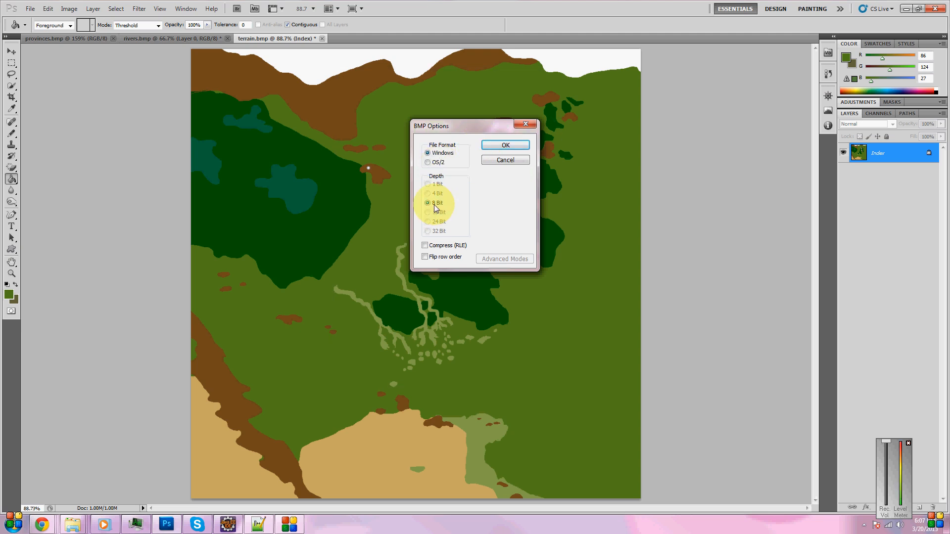
left_click(506, 145)
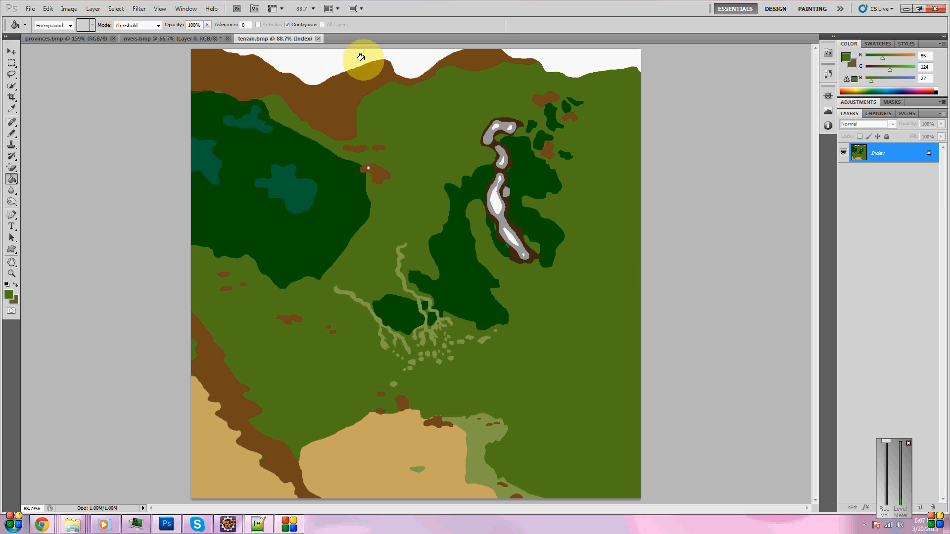
left_click(318, 39)
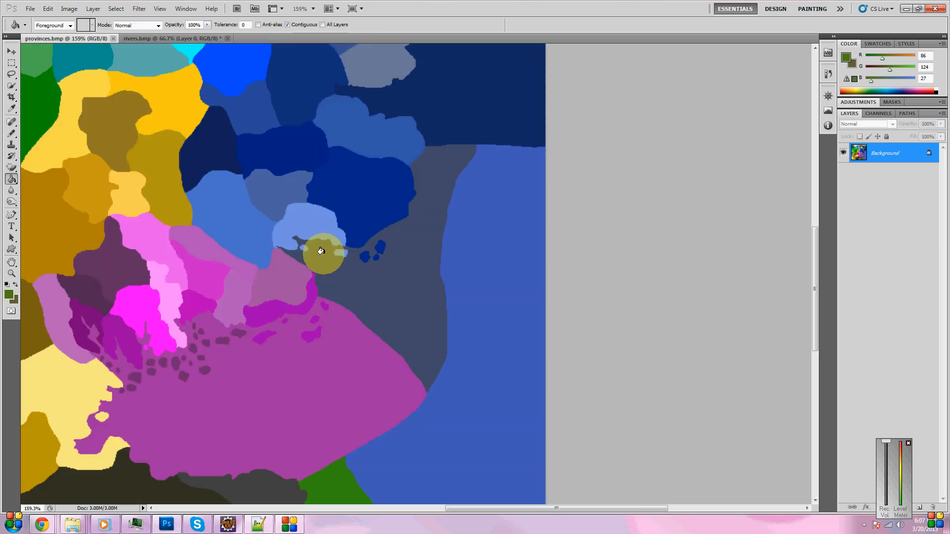
- Open world_normal_height.bmp from the mod's map folder
left_click(79, 524)
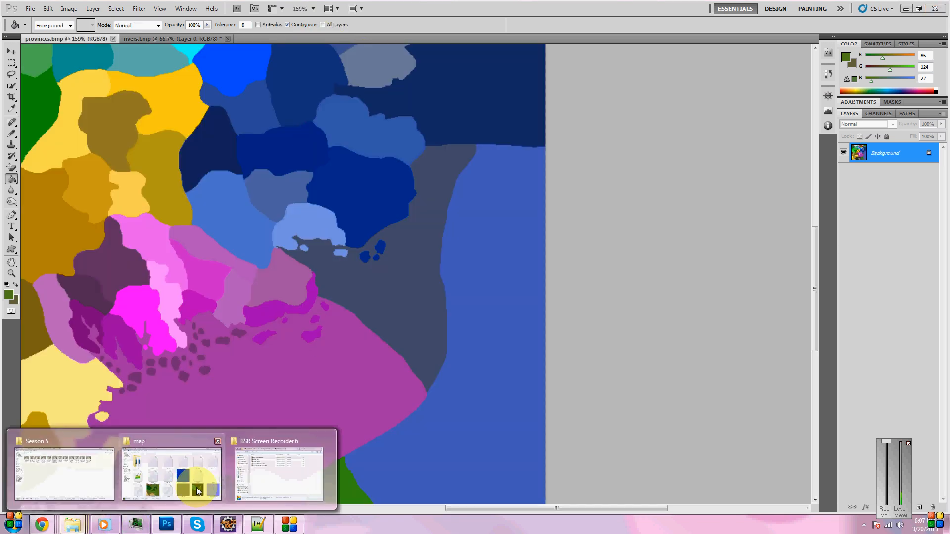
left_click(197, 488)
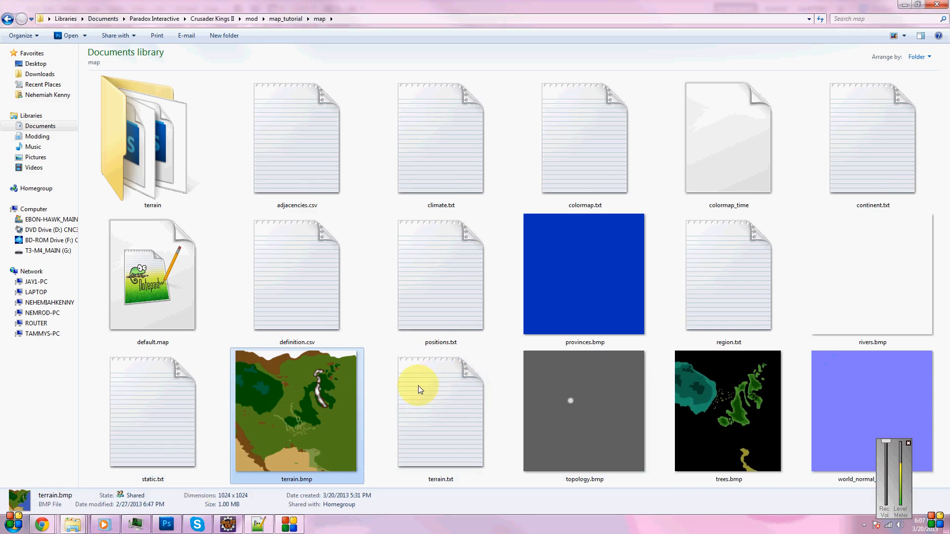
double_click(853, 377)
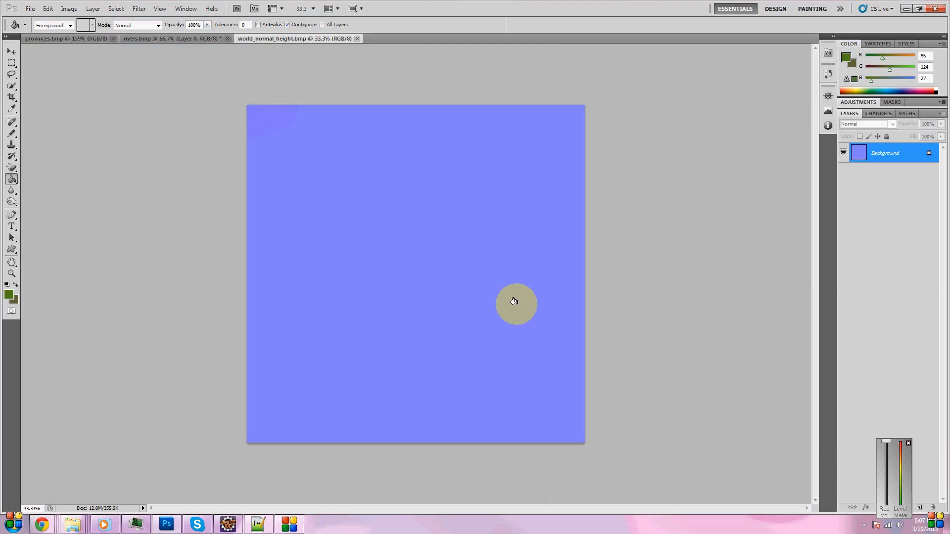
- Examine the faint shading in the upper-left corner of world_normal_height.bmp up close, and view the whole image again
scroll(275, 106, "up", 3)
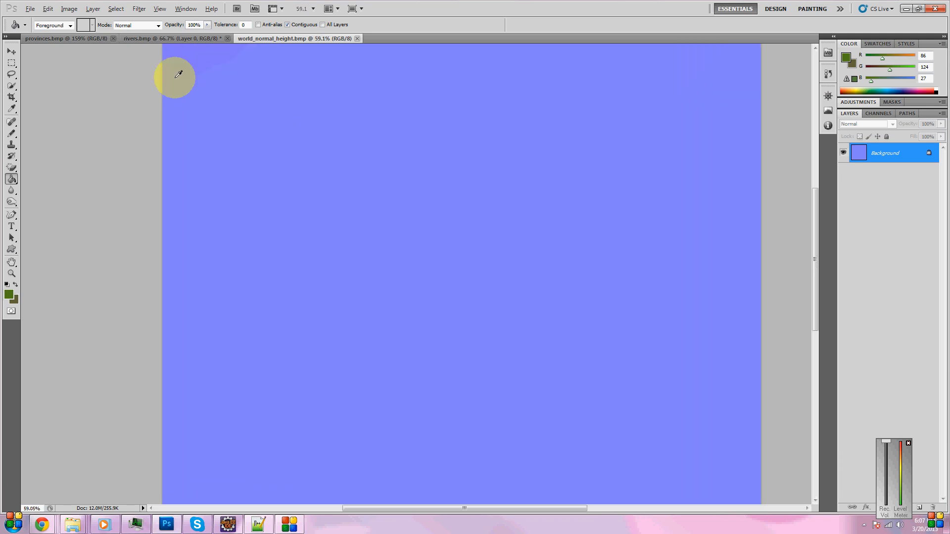
scroll(272, 117, "down", 3)
scroll(220, 85, "up", 3)
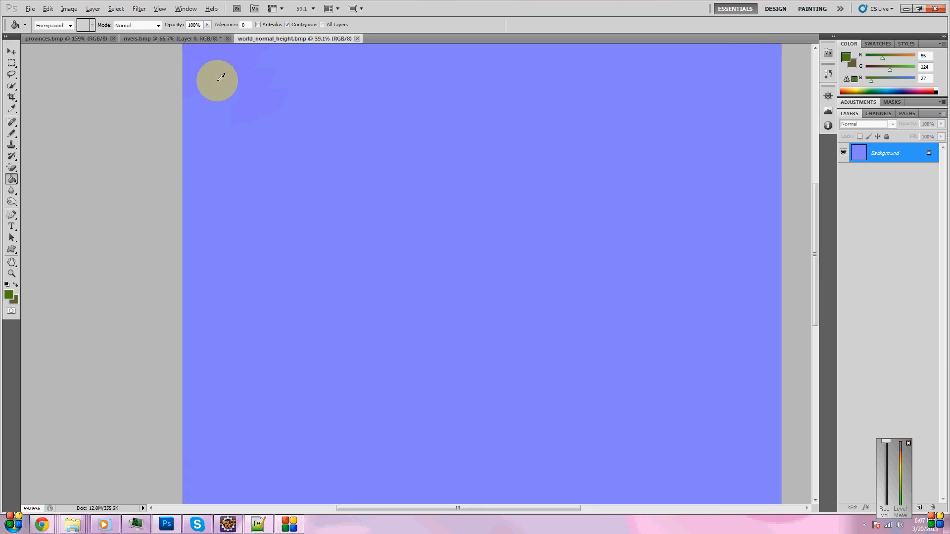
scroll(215, 80, "up", 5)
scroll(589, 357, "down", 4)
scroll(322, 140, "up", 3)
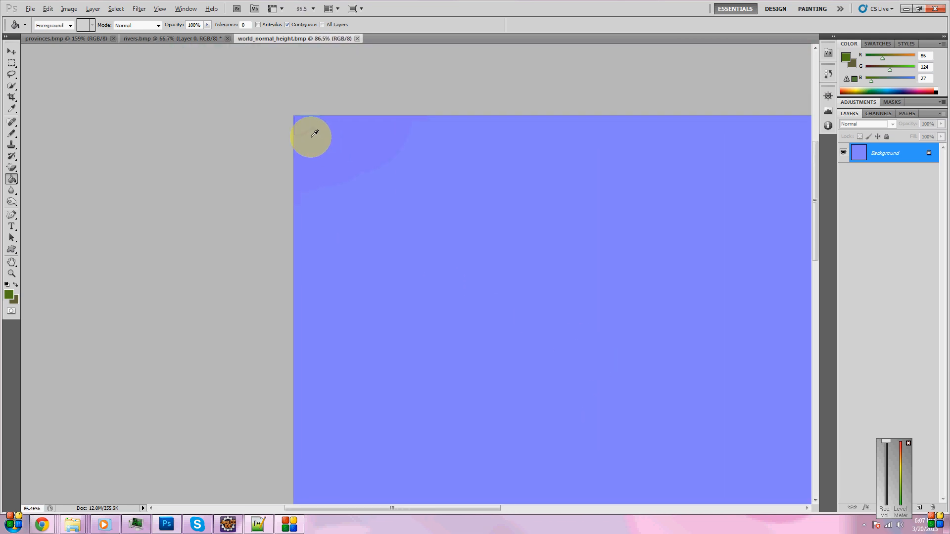
scroll(309, 141, "down", 5)
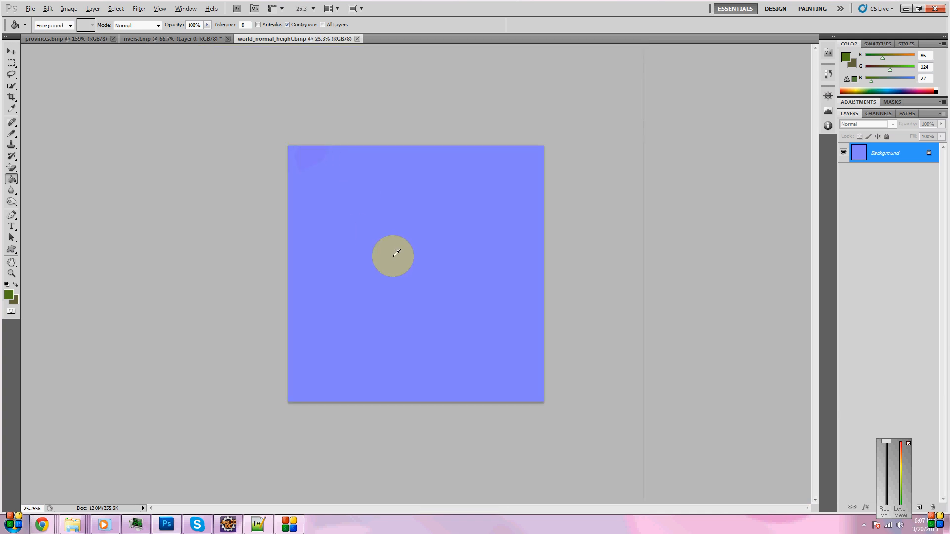
scroll(400, 252, "up", 1)
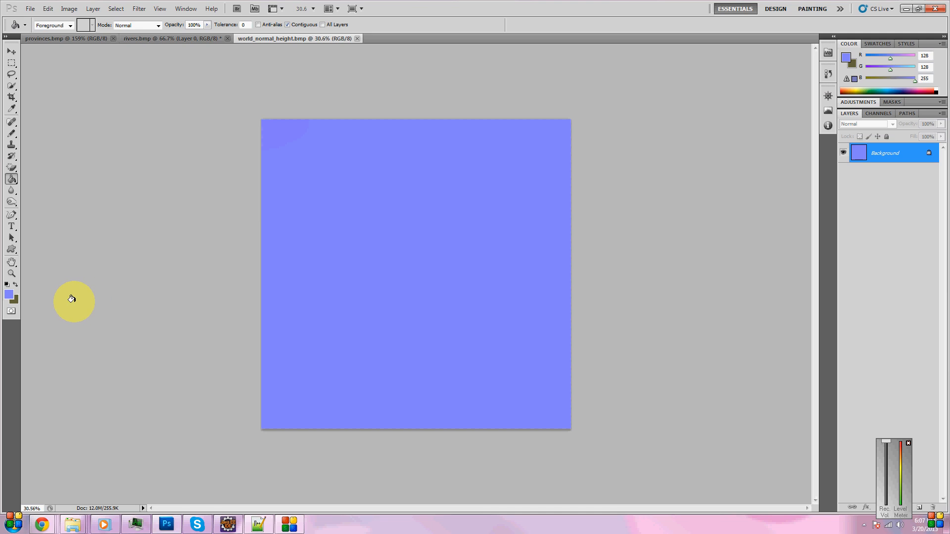
- Check the RGB values of the normal map's sampled blue-violet color in the Color Picker and close world_normal_height.bmp
left_click(11, 297)
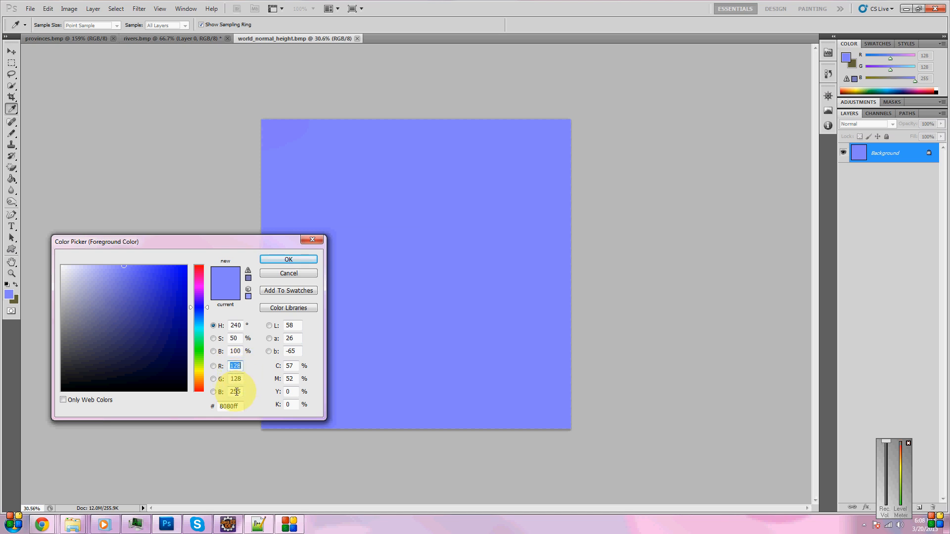
left_click(302, 262)
key("g")
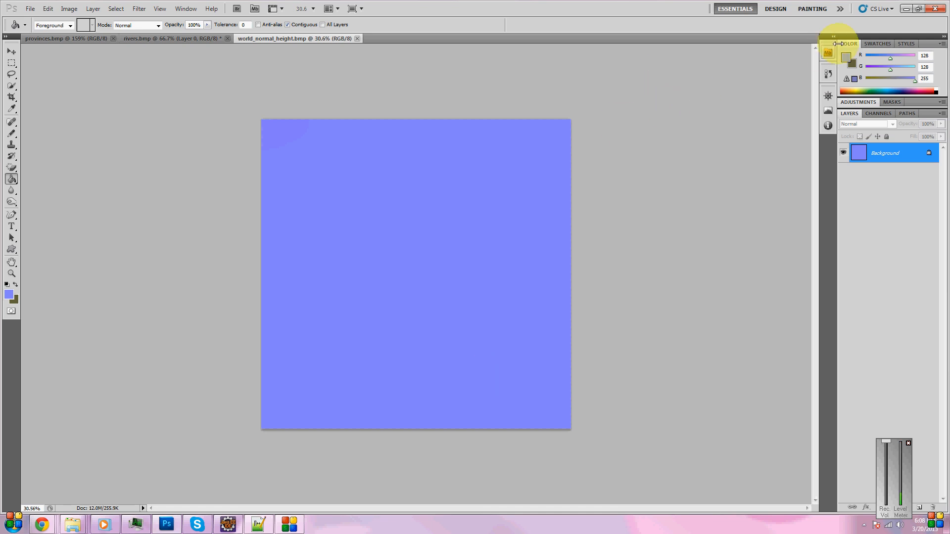
left_click(359, 39)
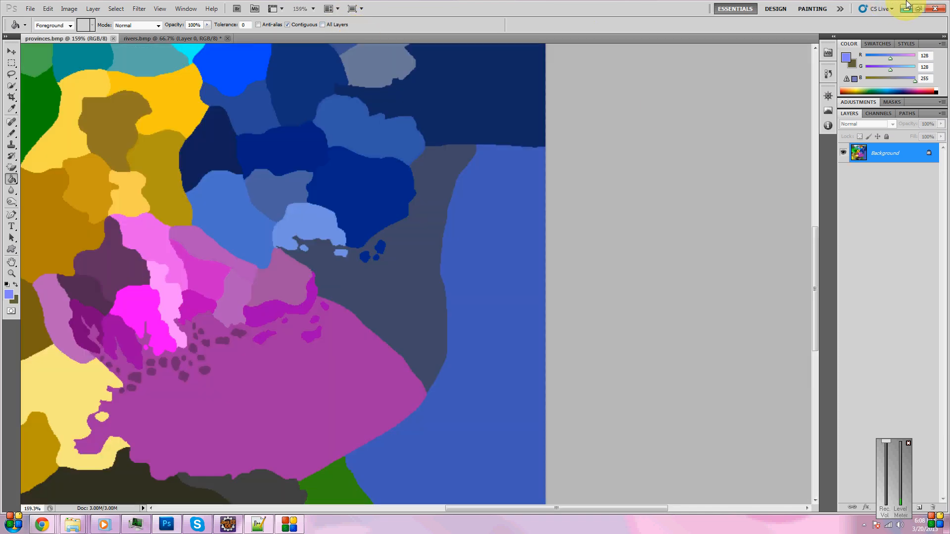
- Return to the map folder in Windows Explorer and look through the DDS, TGA and BMP files in its terrain subfolder
left_click(906, 9)
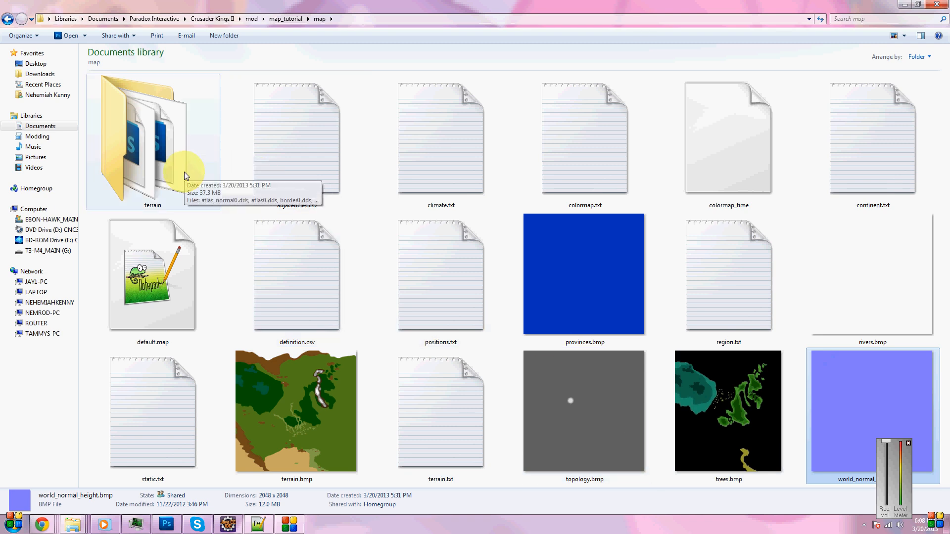
double_click(150, 173)
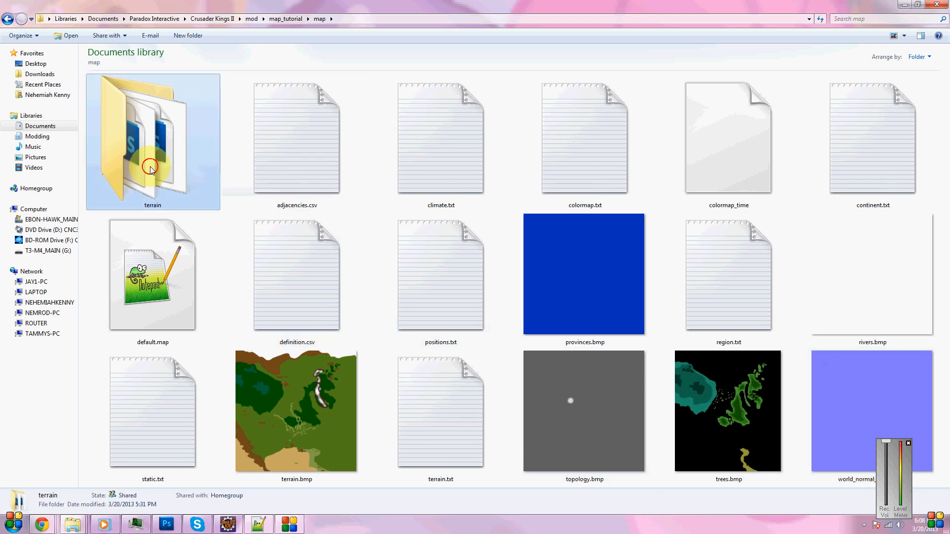
scroll(539, 316, "down", 3)
scroll(539, 315, "down", 7)
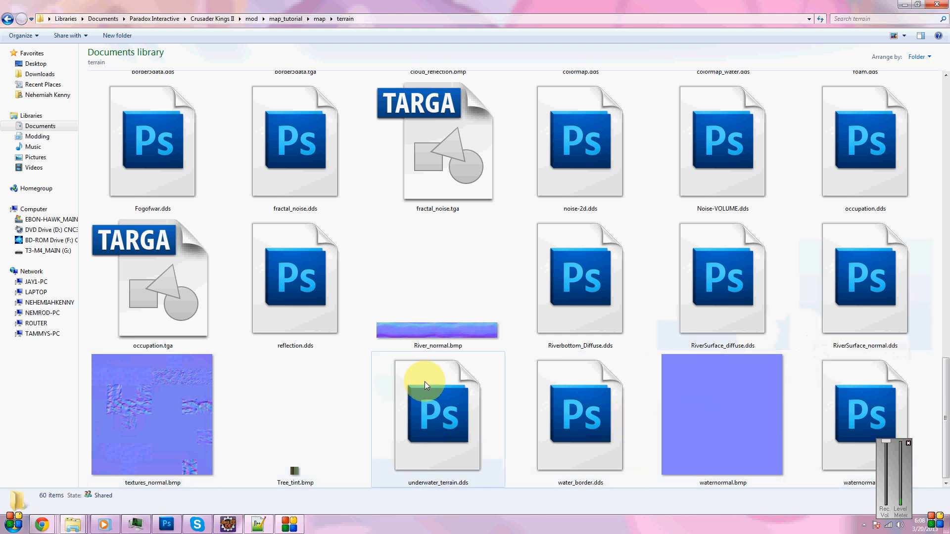
scroll(343, 318, "up", 4)
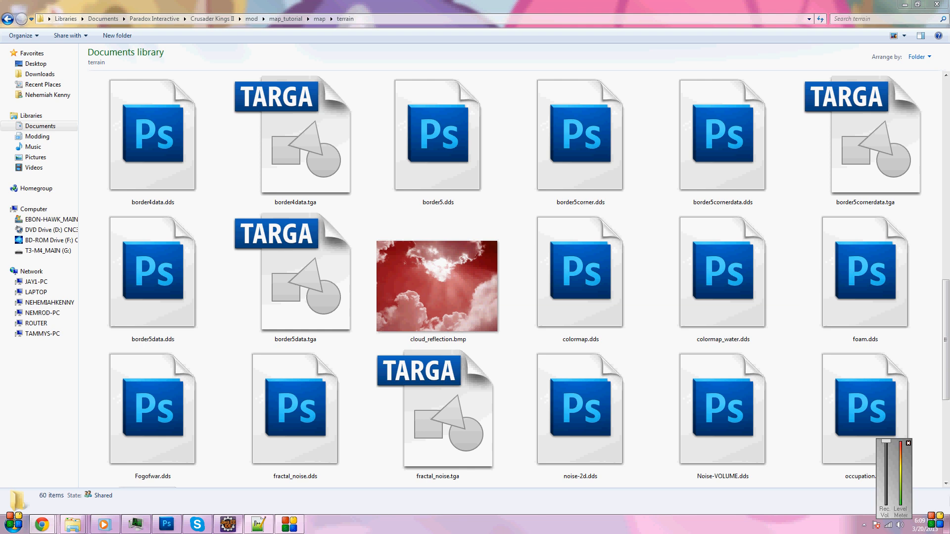
- Switch to Chrome and view NVIDIA's Legacy Texture Tools page at developer.nvidia.com/legacy-texture-tools
left_click_drag(949, 107, 410, 1)
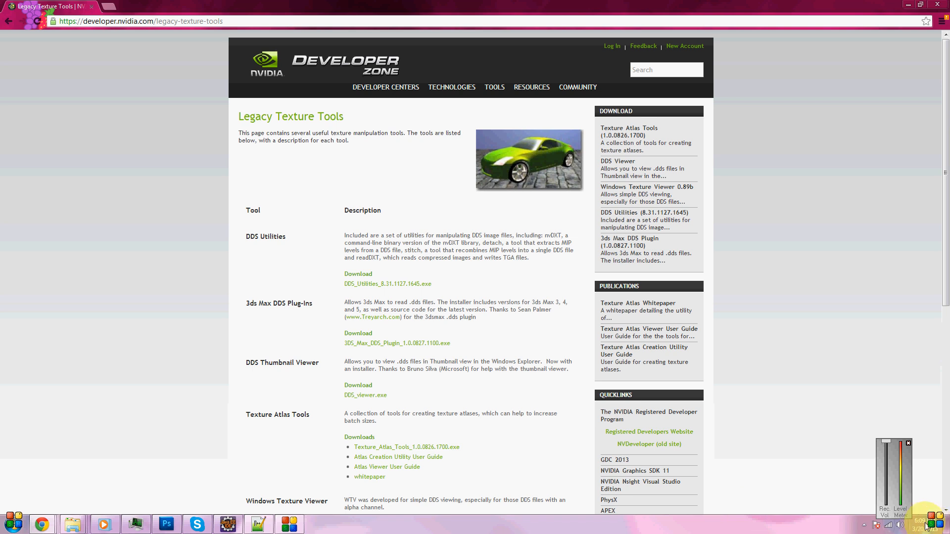
mouse_move(927, 527)
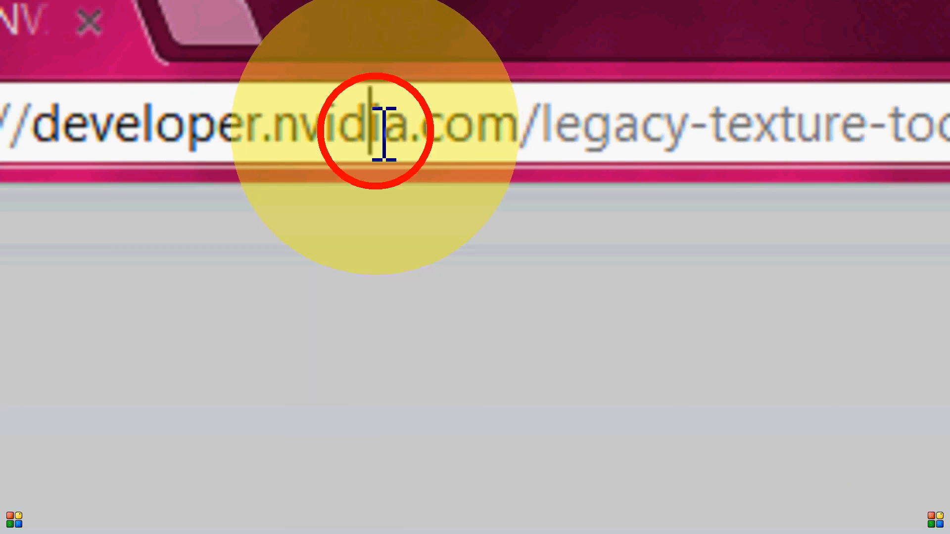
- Examine the address of NVIDIA's Legacy Texture Tools page and look through its DDS utilities, plug-ins and texture viewer downloads
left_click_drag(372, 131, 776, 195)
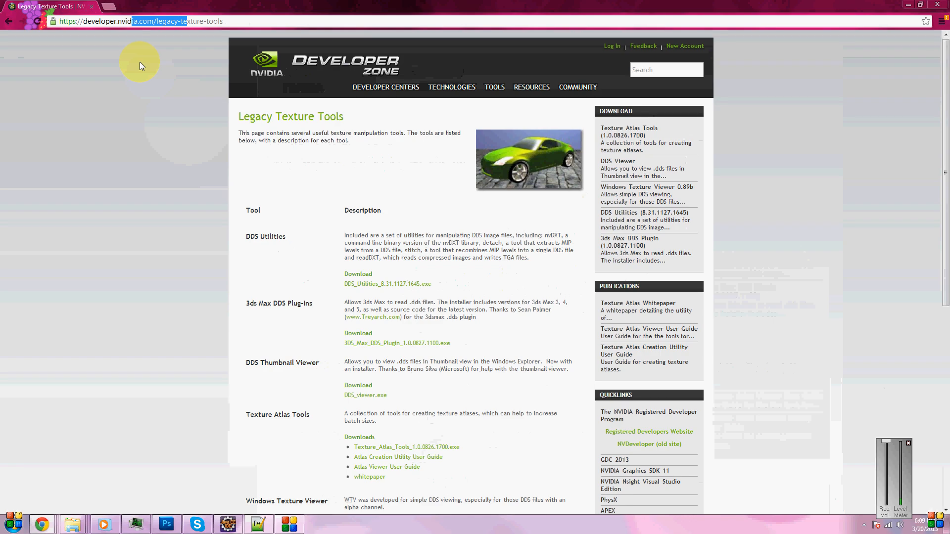
left_click(67, 20)
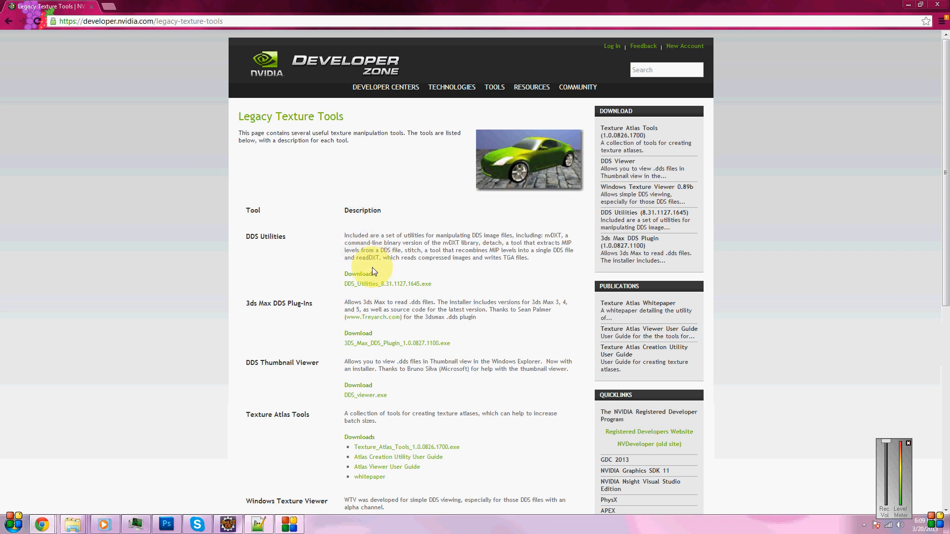
scroll(302, 299, "down", 1)
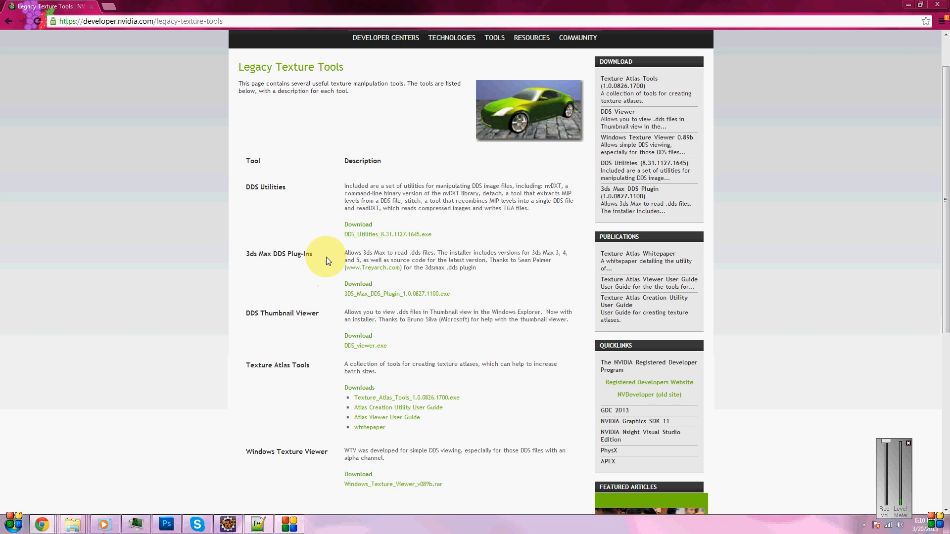
scroll(305, 288, "down", 1)
scroll(305, 288, "down", 1)
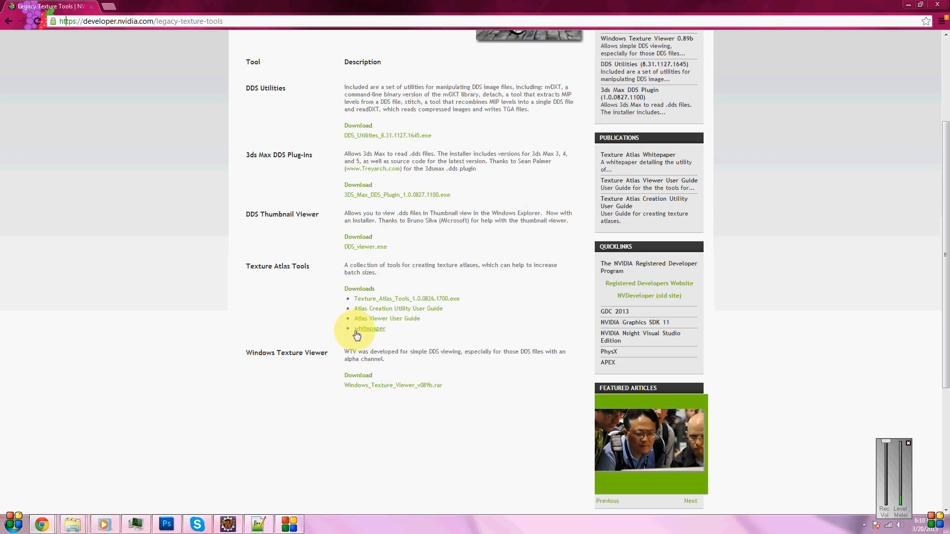
scroll(356, 333, "up", 1)
scroll(335, 333, "up", 1)
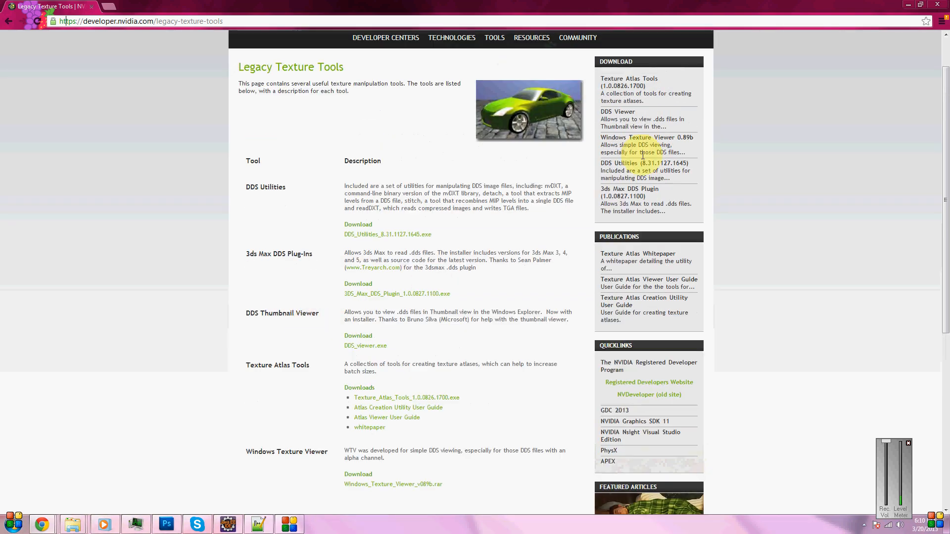
- Close the browser and open colormap.dds from the terrain folder in Photoshop, loading it using default sizes
left_click(936, 6)
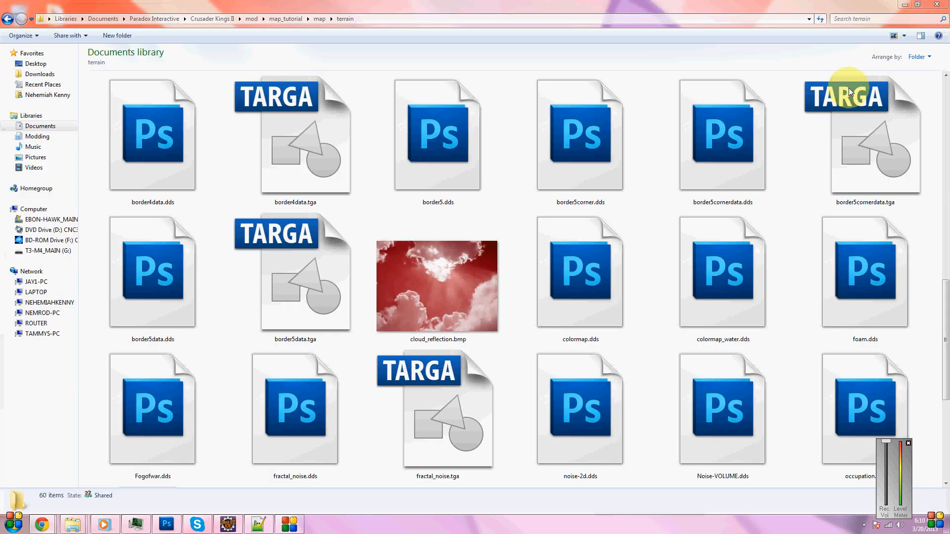
double_click(592, 284)
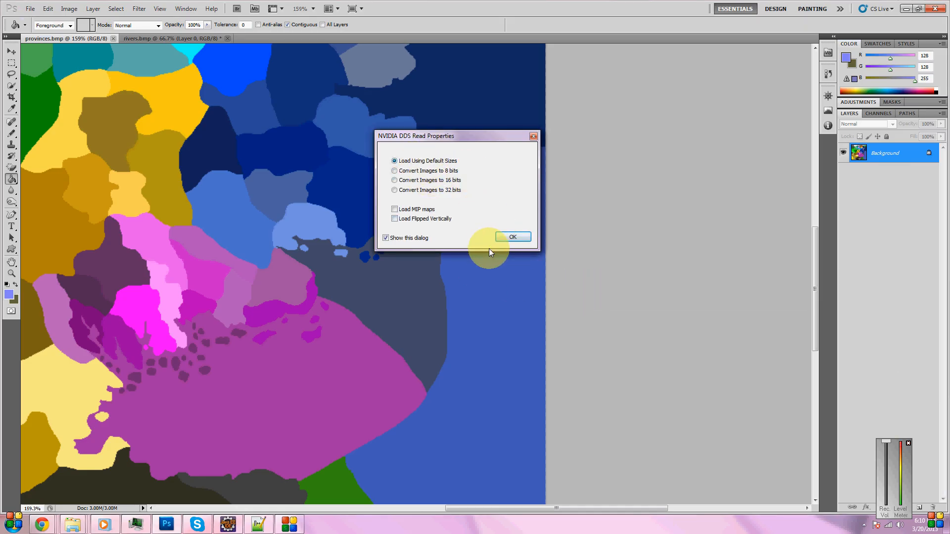
left_click(511, 236)
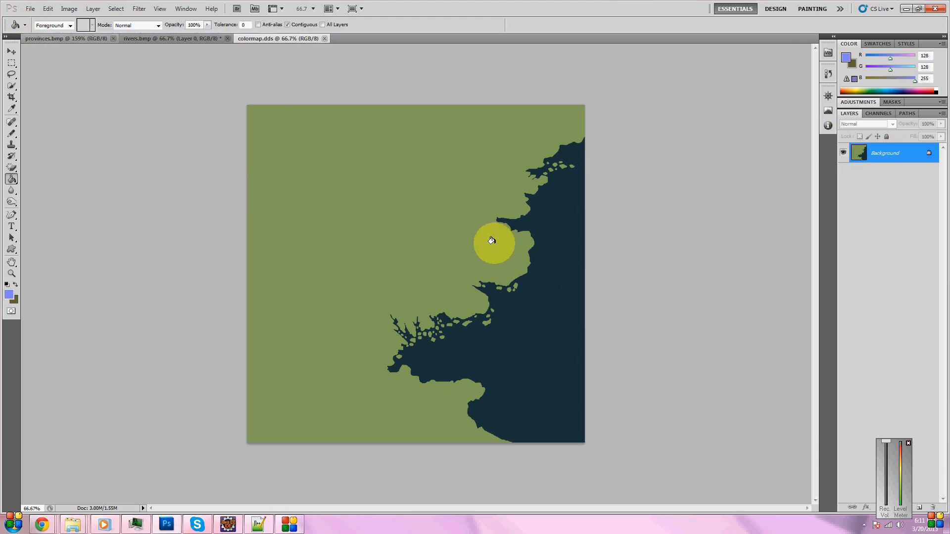
- Bring up the Save As options for colormap.dds in the terrain folder
left_click(31, 10)
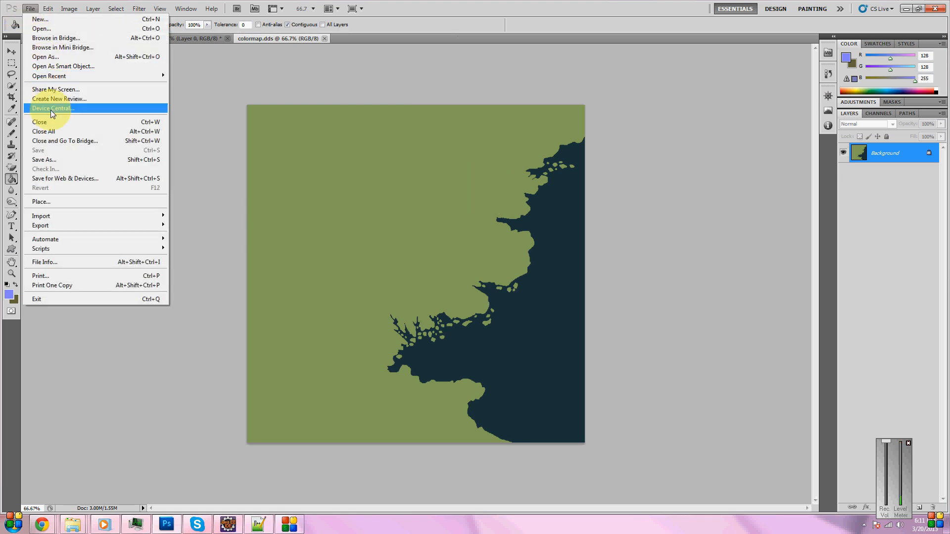
left_click(53, 158)
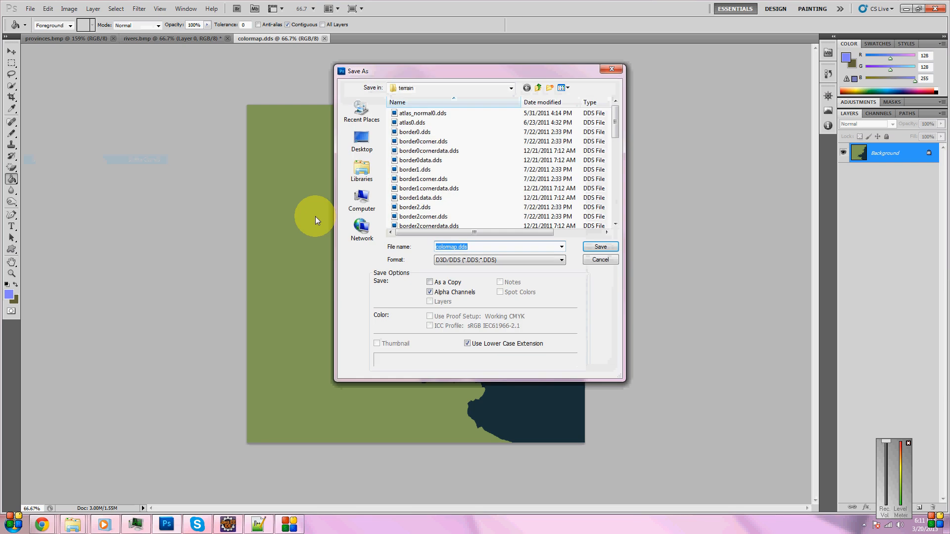